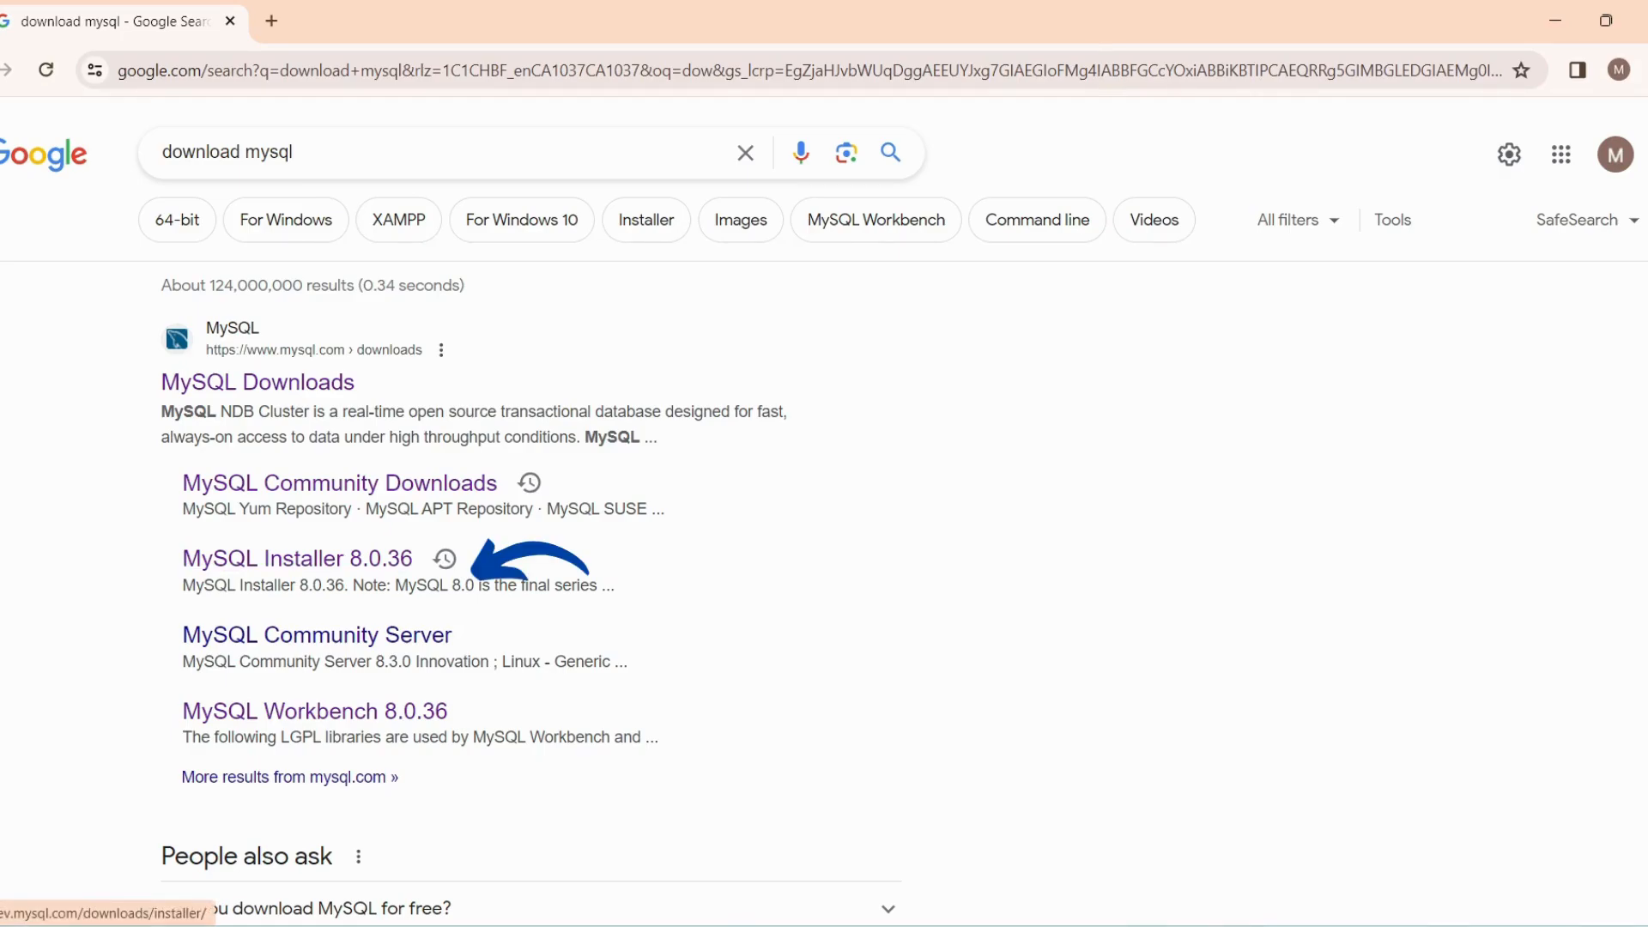
Download the 285.3M Windows MSI of MySQL Installer 8.0.36 from the MySQL website without logging in to an Oracle account
{"action": "left_click", "coordinate": [297, 559]}
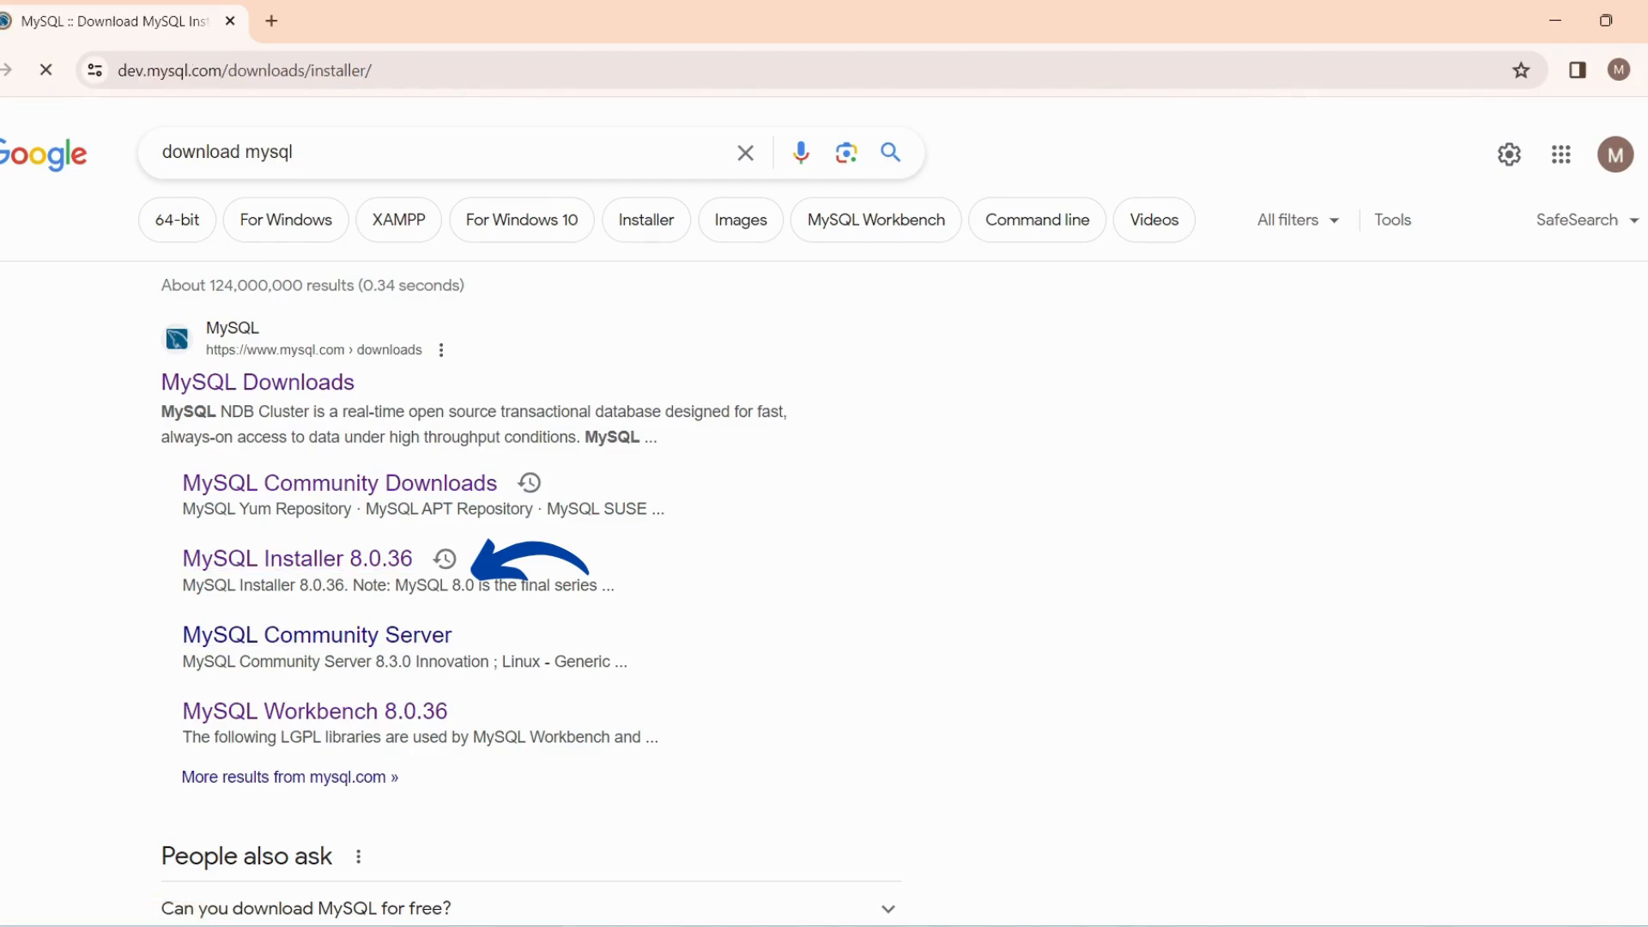
{"action": "left_click", "coordinate": [412, 70]}
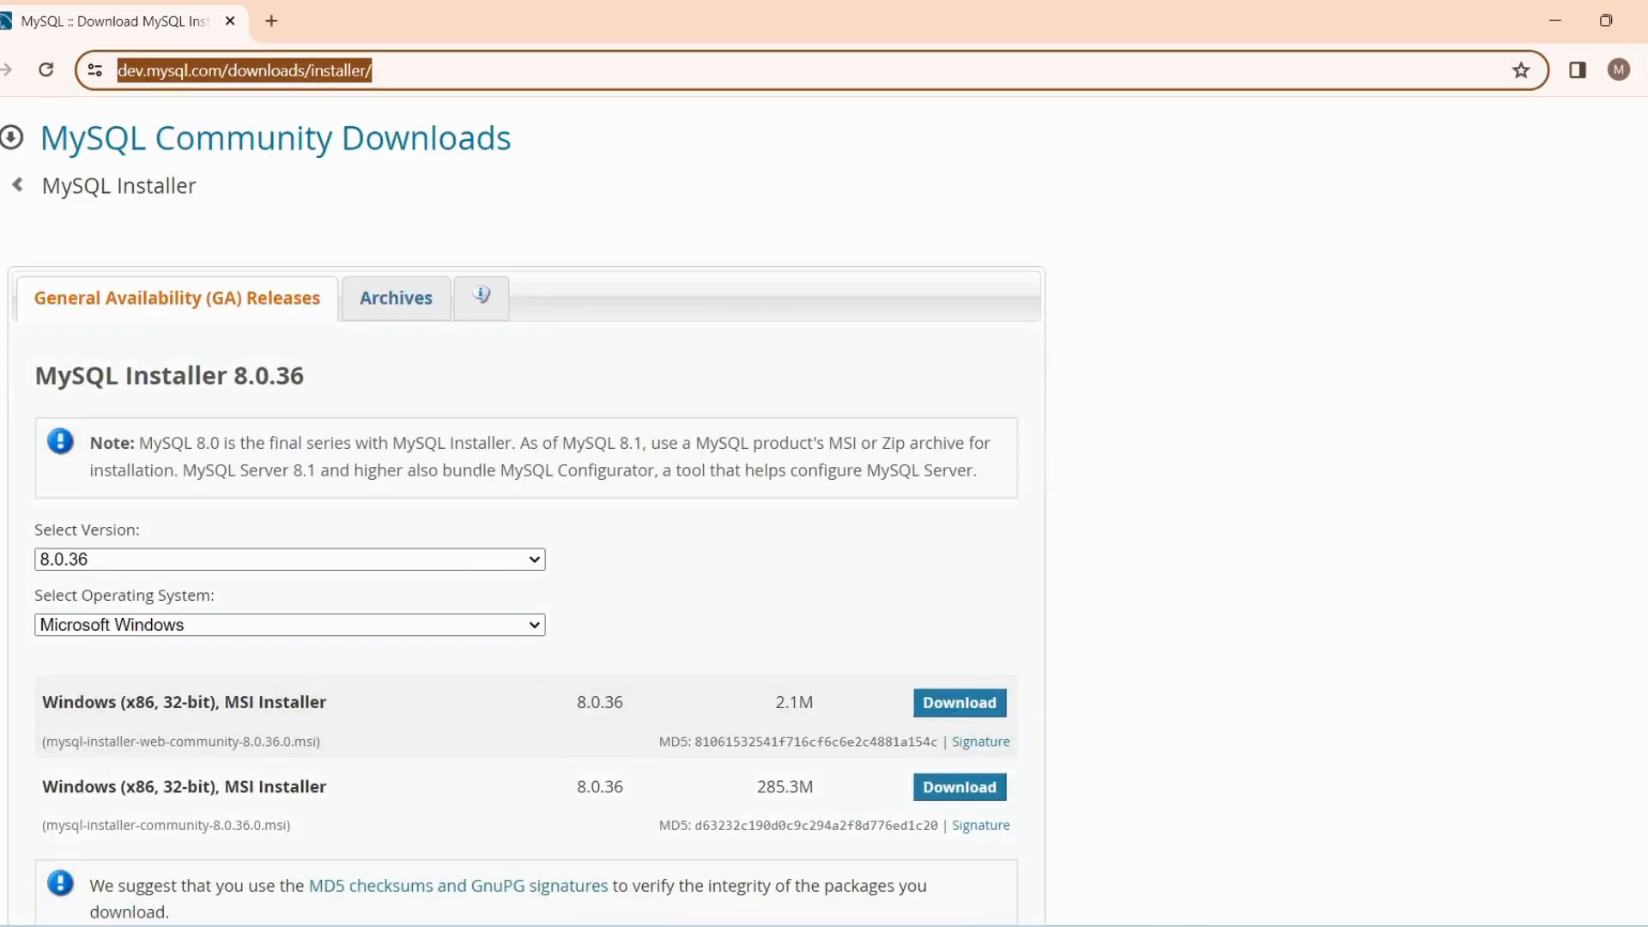
{"action": "left_click", "coordinate": [425, 70]}
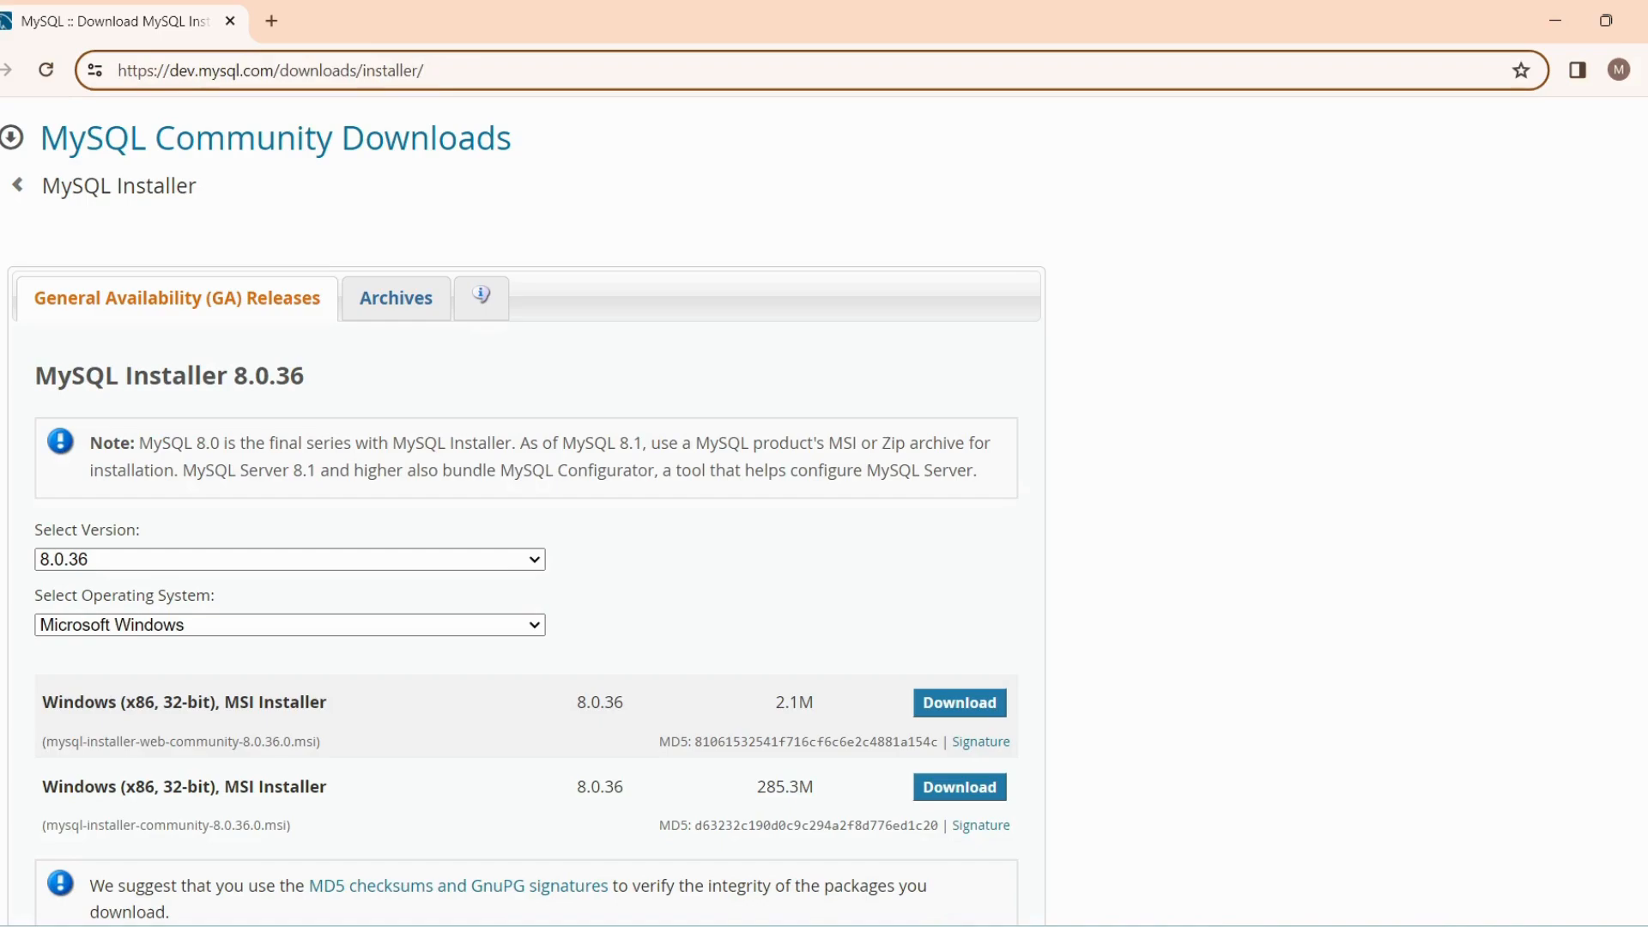
{"action": "left_click_drag", "start_coordinate": [425, 71], "coordinate": [117, 71]}
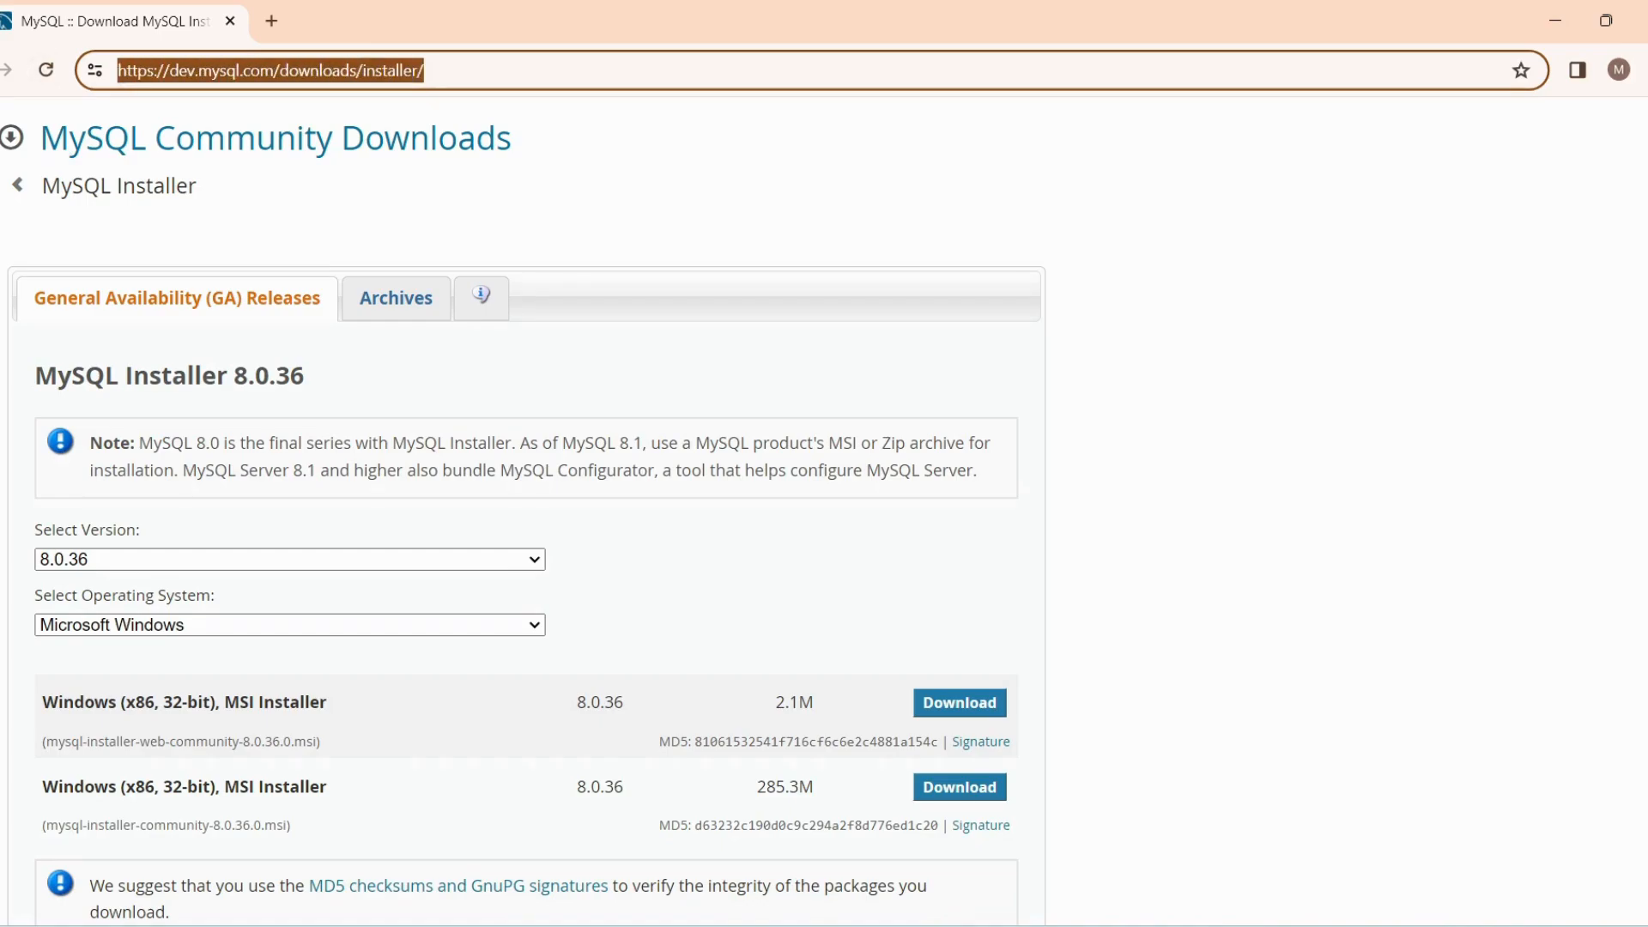
{"action": "scroll", "coordinate": [824, 515], "scroll_direction": "down", "scroll_amount": 1}
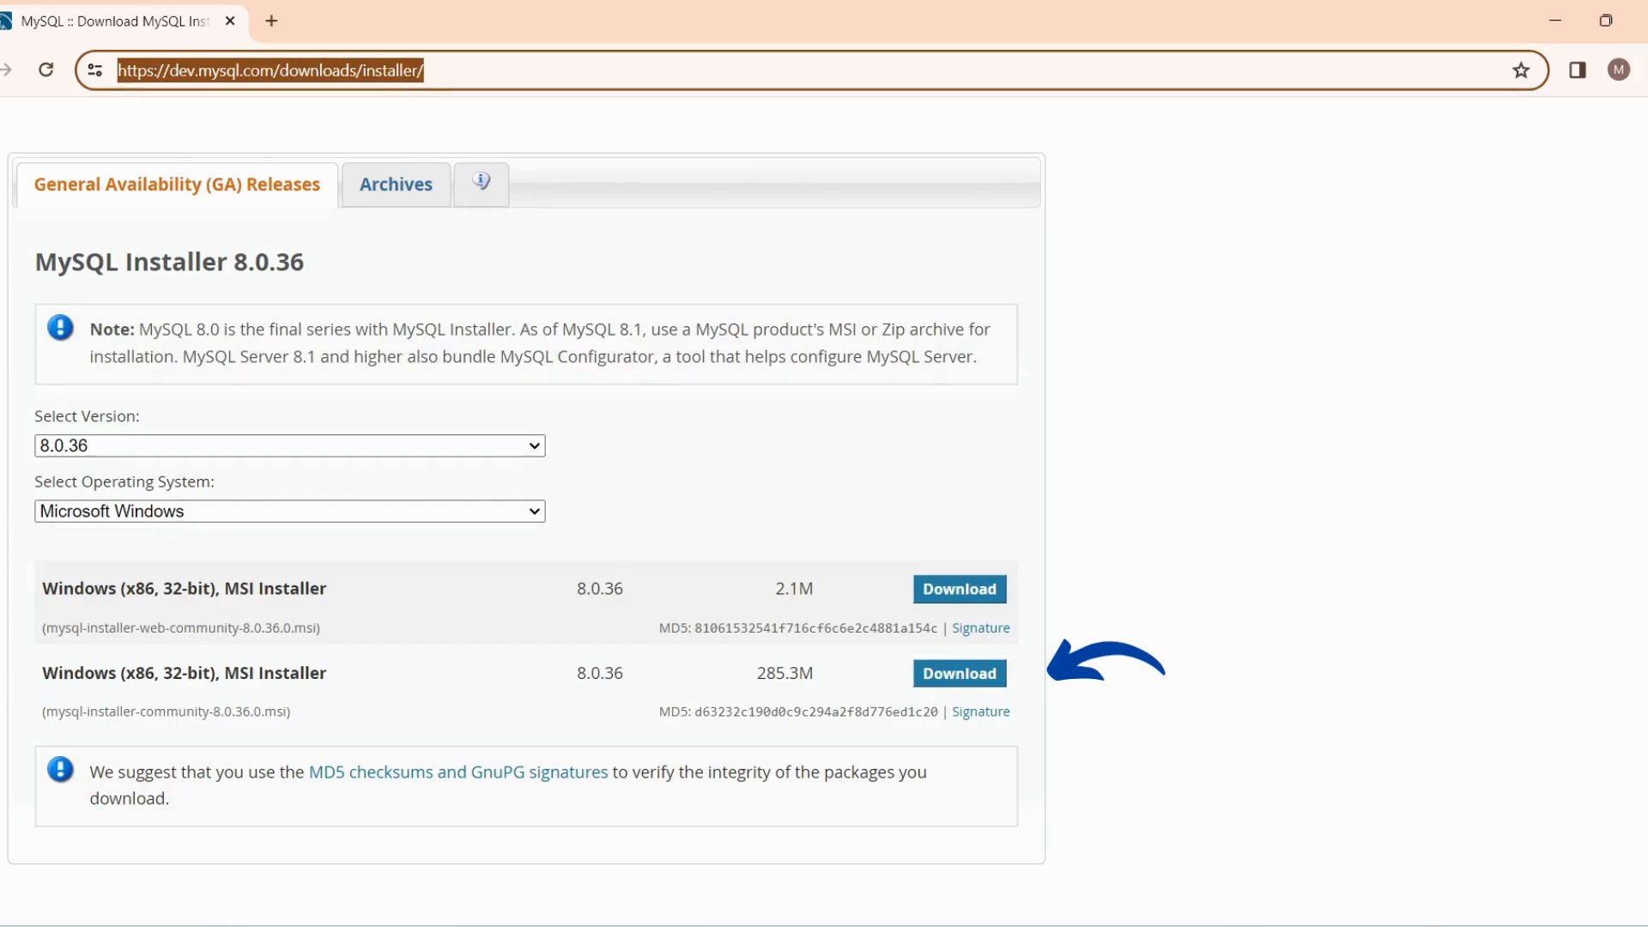
{"action": "left_click", "coordinate": [960, 673]}
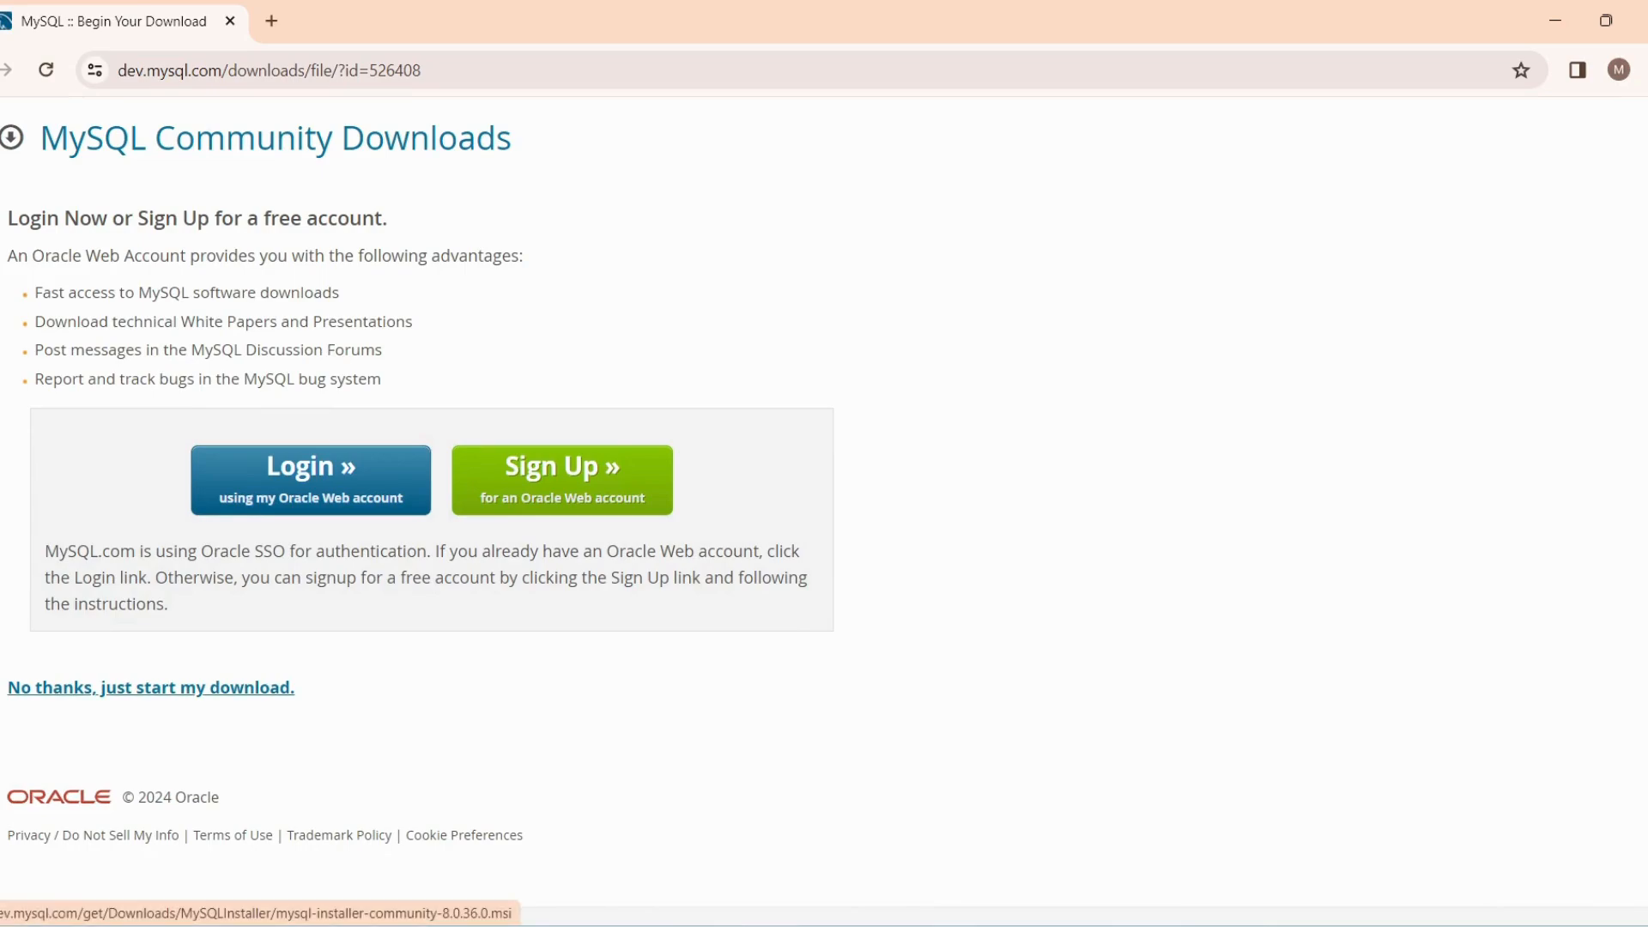
{"action": "left_click", "coordinate": [194, 687]}
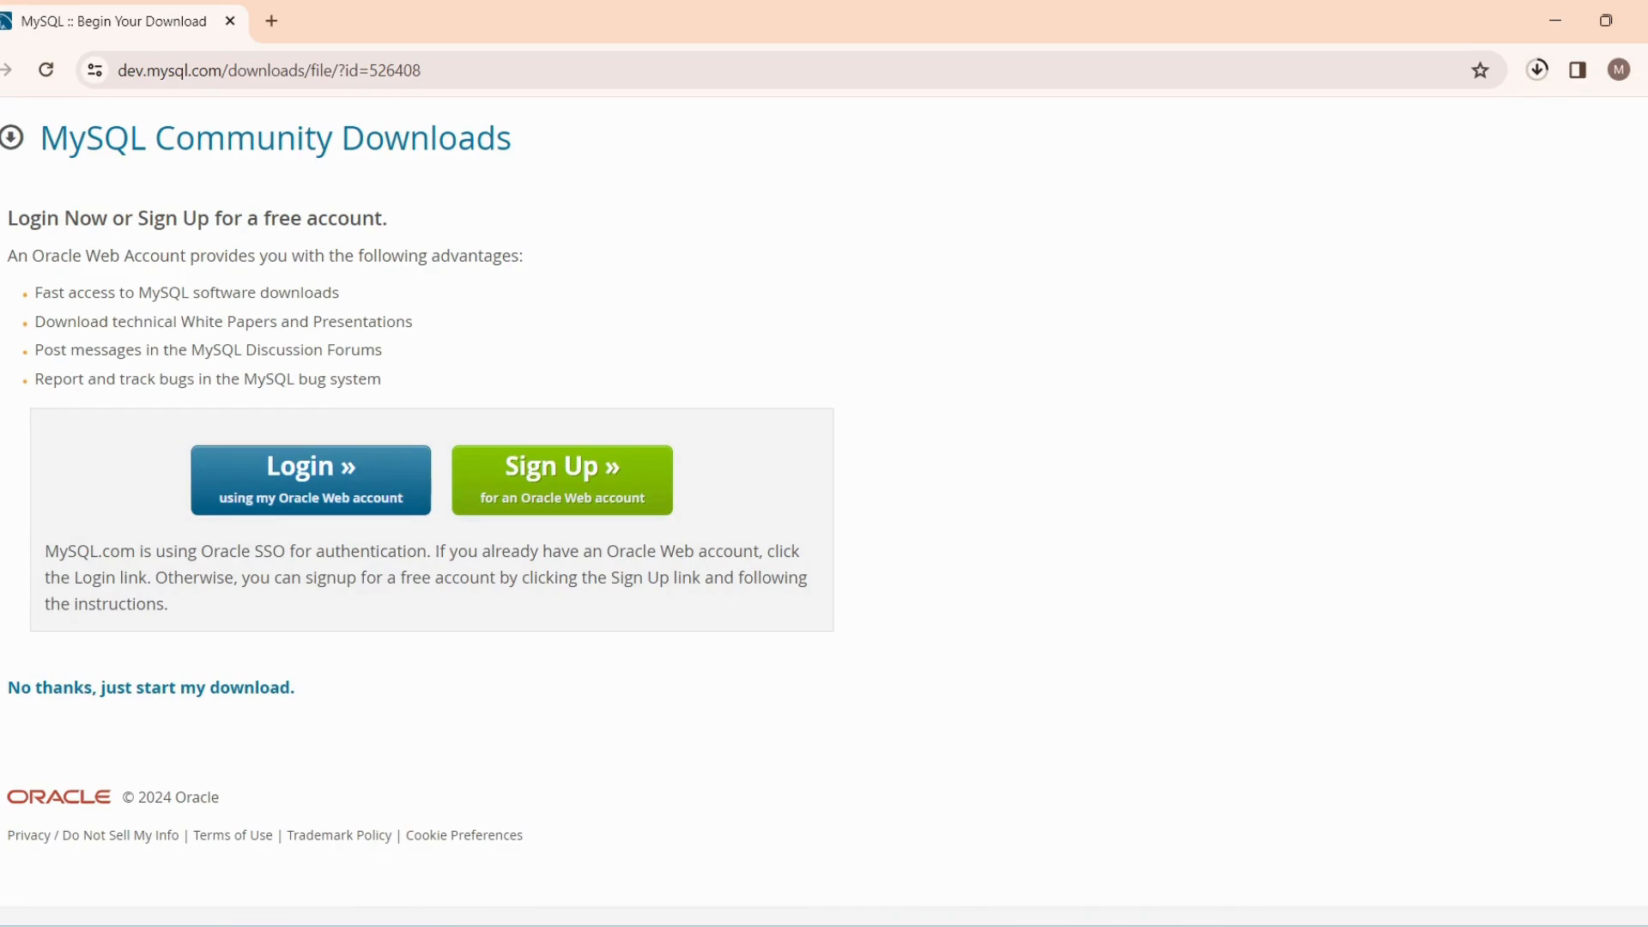
Launch the downloaded MySQL Installer and choose the Full setup type
{"action": "left_click", "coordinate": [1537, 70]}
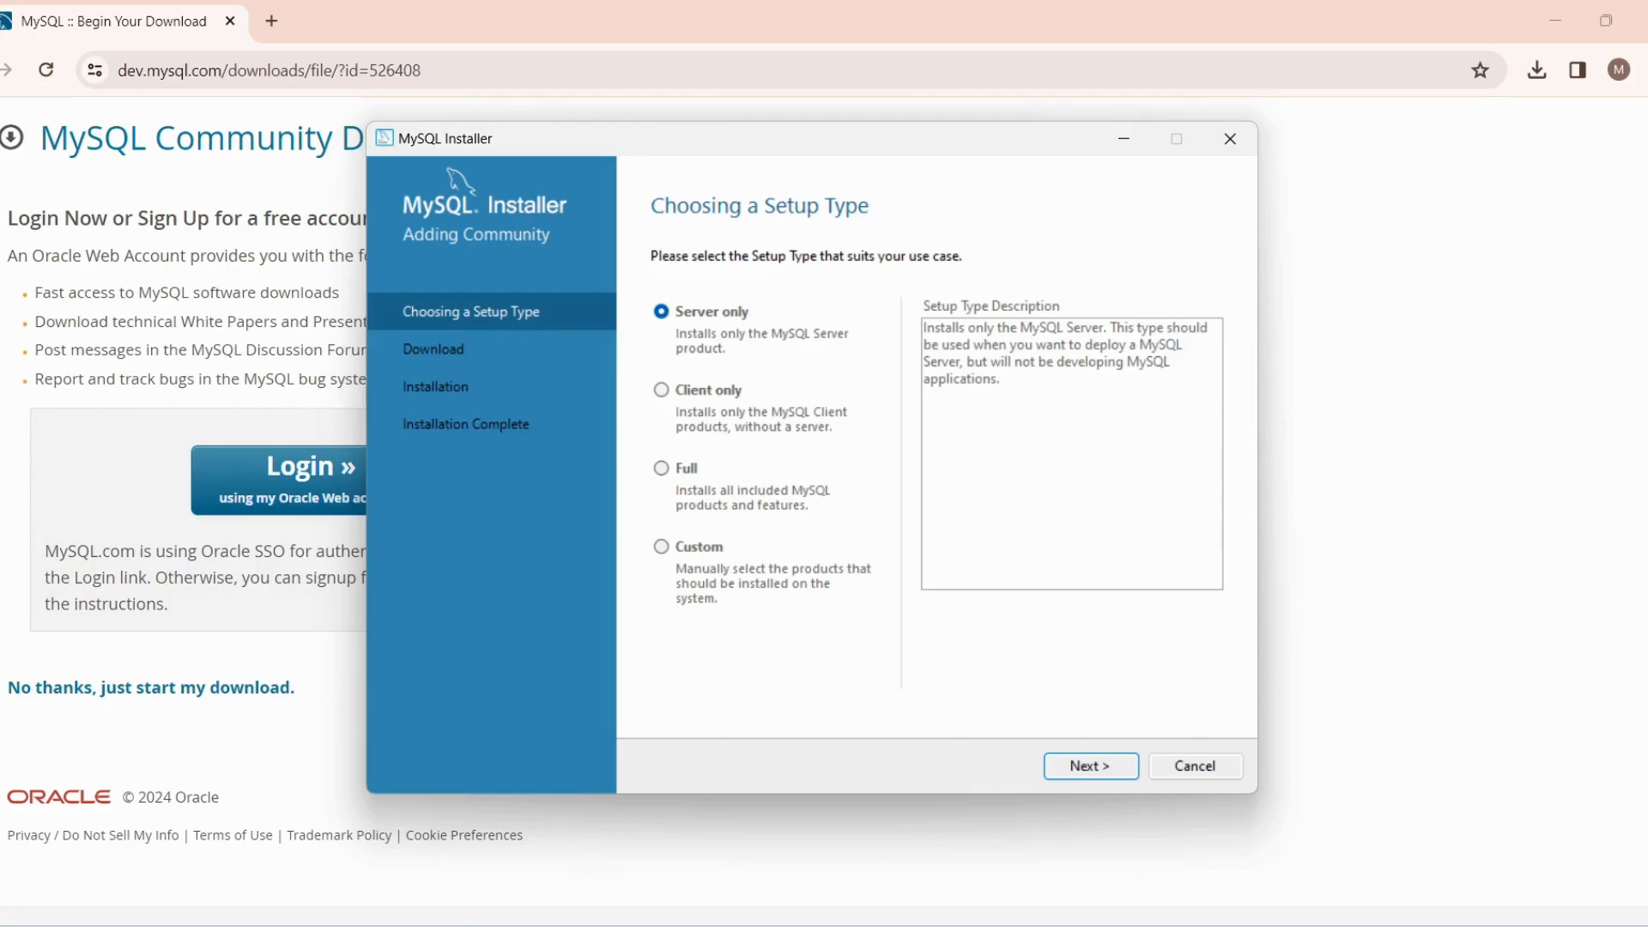
{"action": "left_click", "coordinate": [661, 468]}
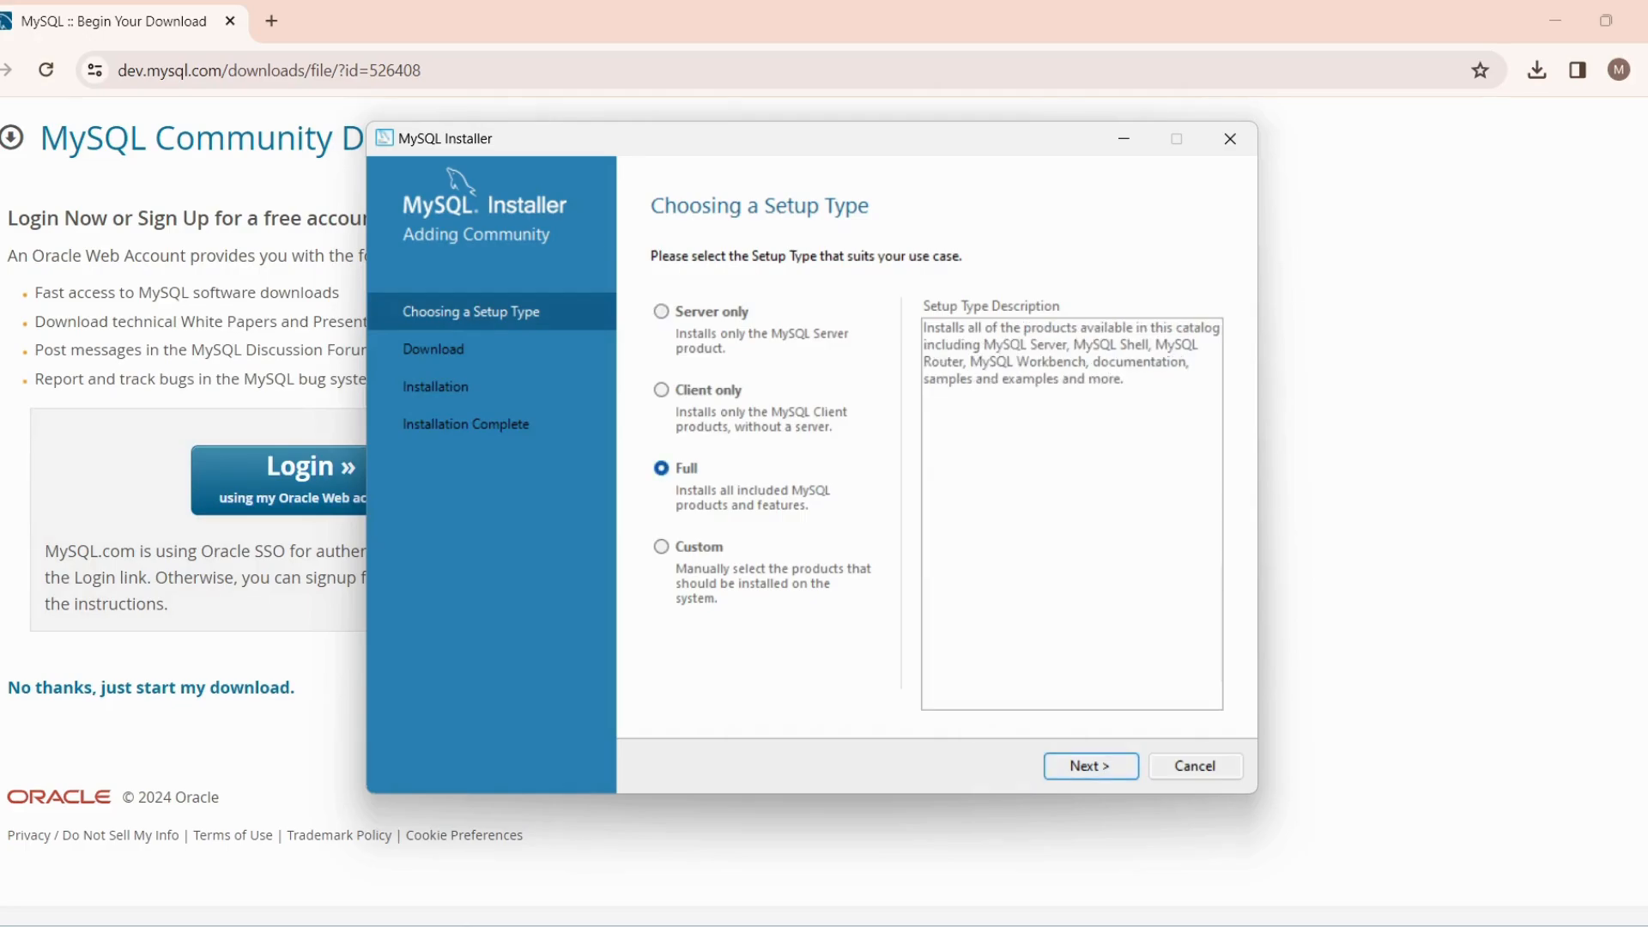
{"action": "left_click", "coordinate": [1090, 766]}
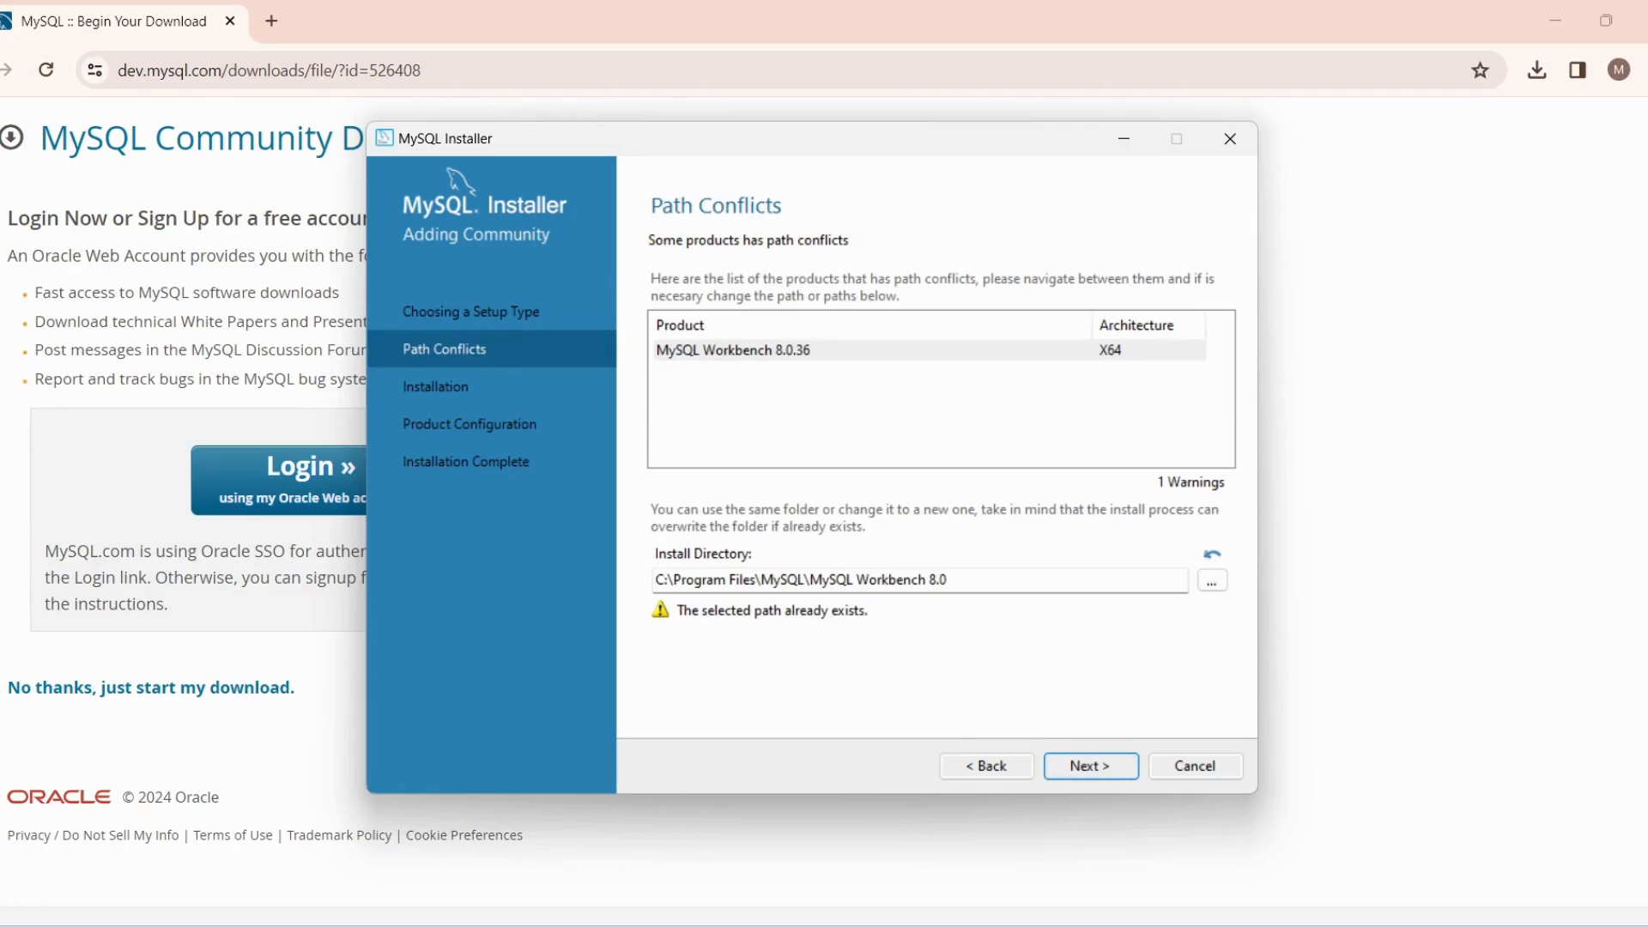
Accept the existing MySQL Workbench 8.0 install directory despite the path conflict and install all listed products
{"action": "left_click", "coordinate": [1090, 766]}
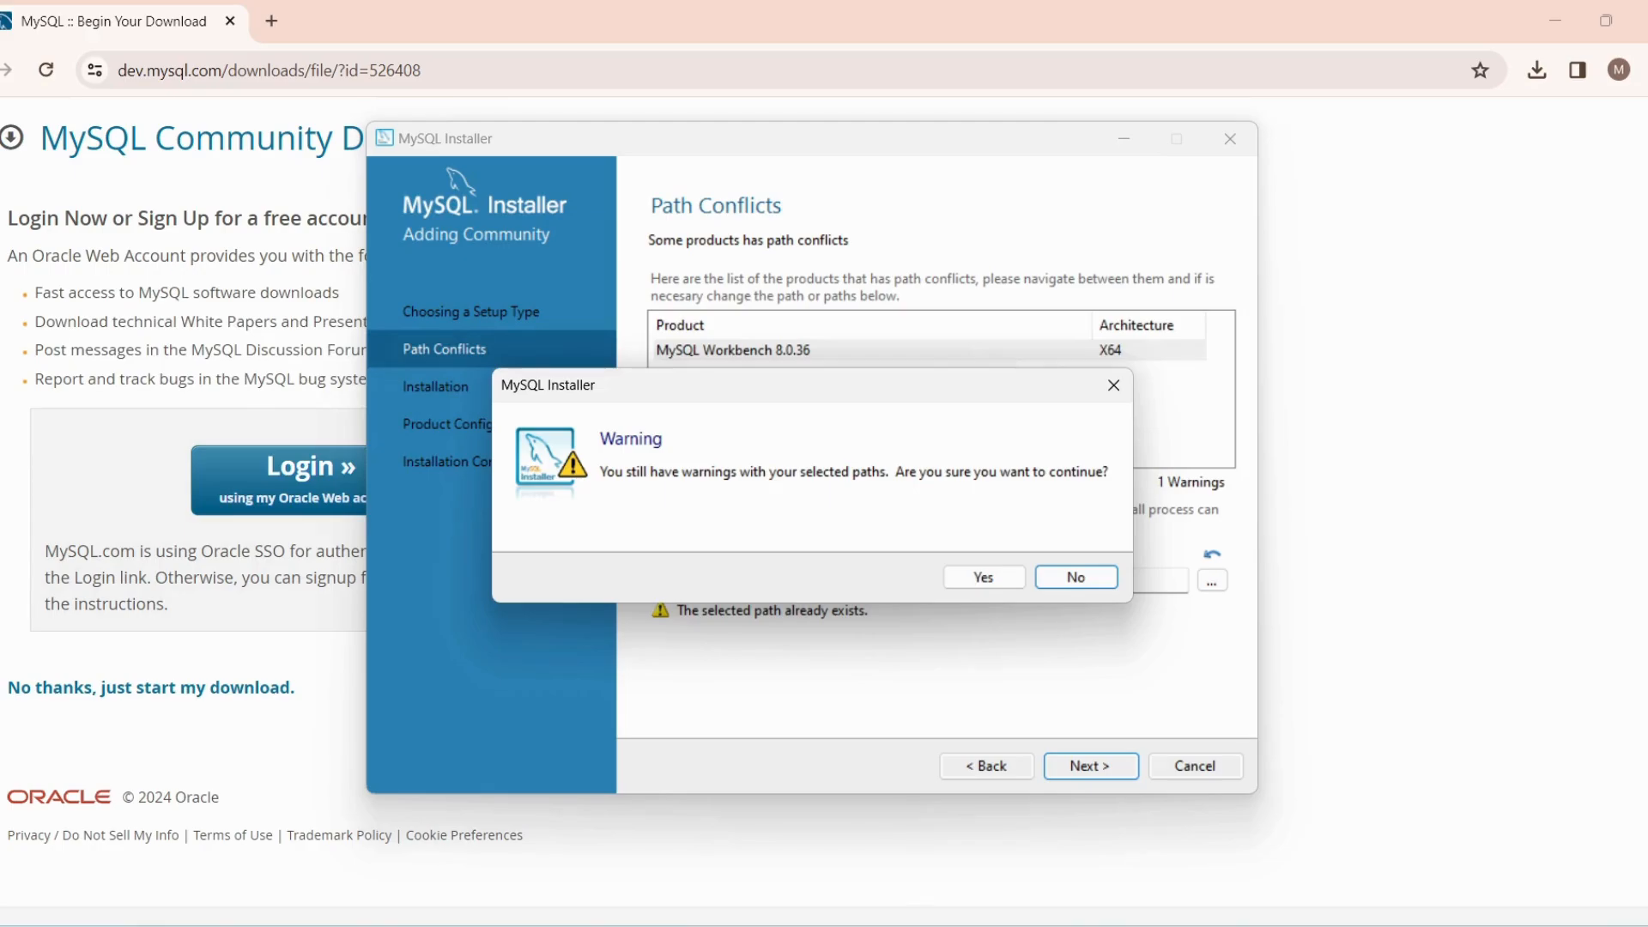
{"action": "left_click", "coordinate": [984, 577]}
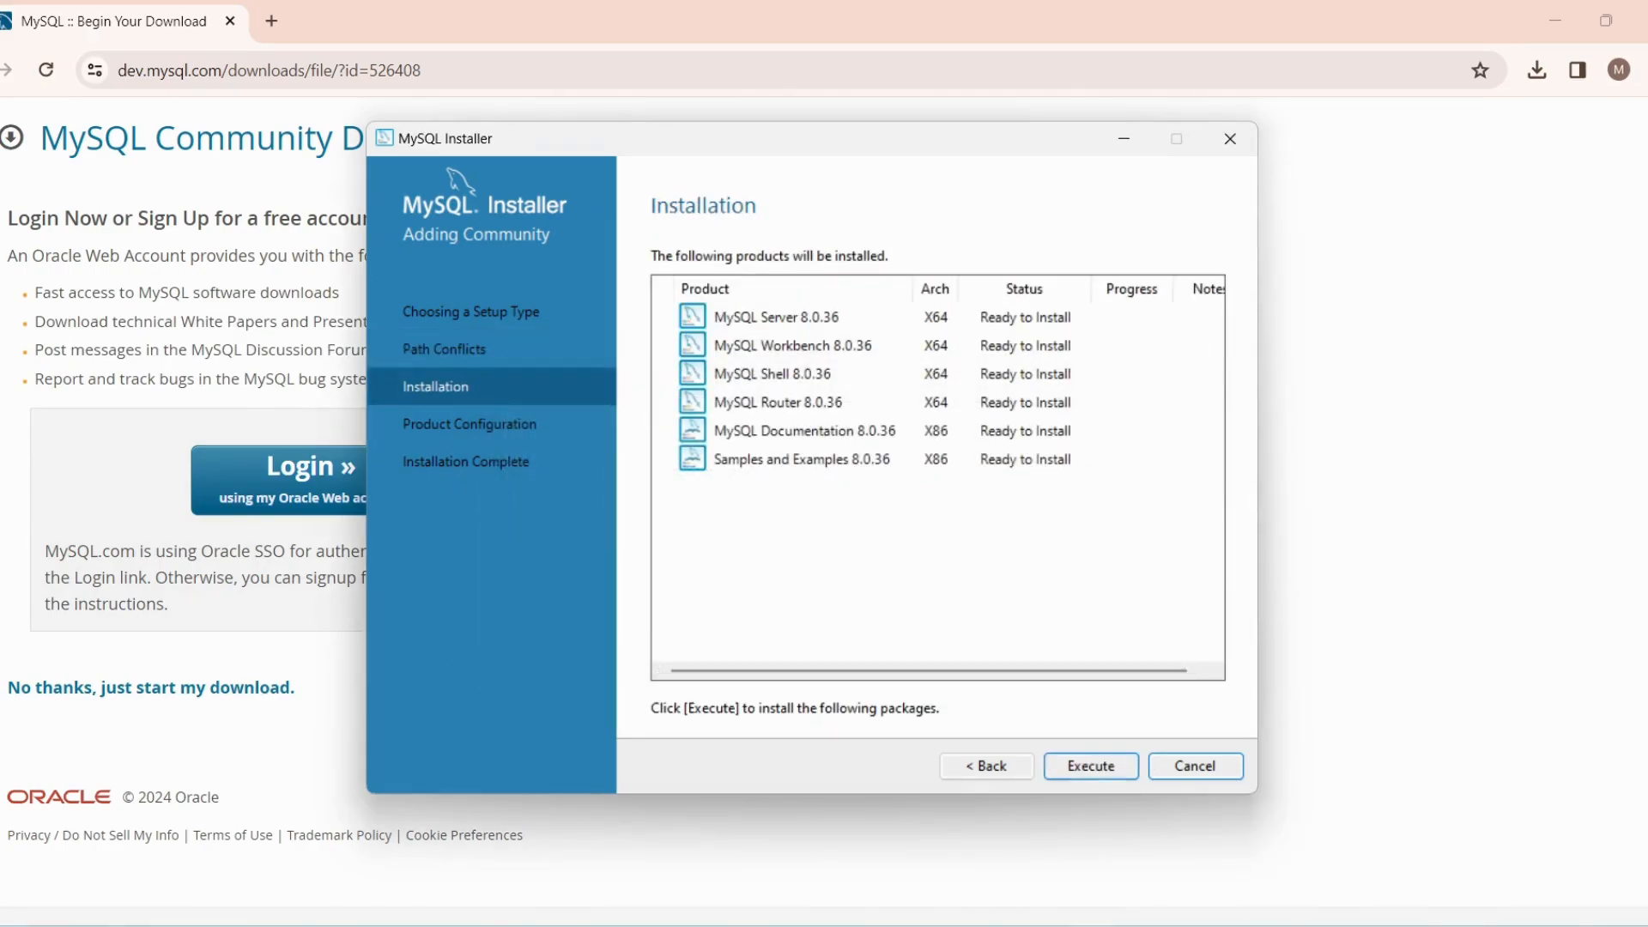
{"action": "left_click", "coordinate": [1091, 766]}
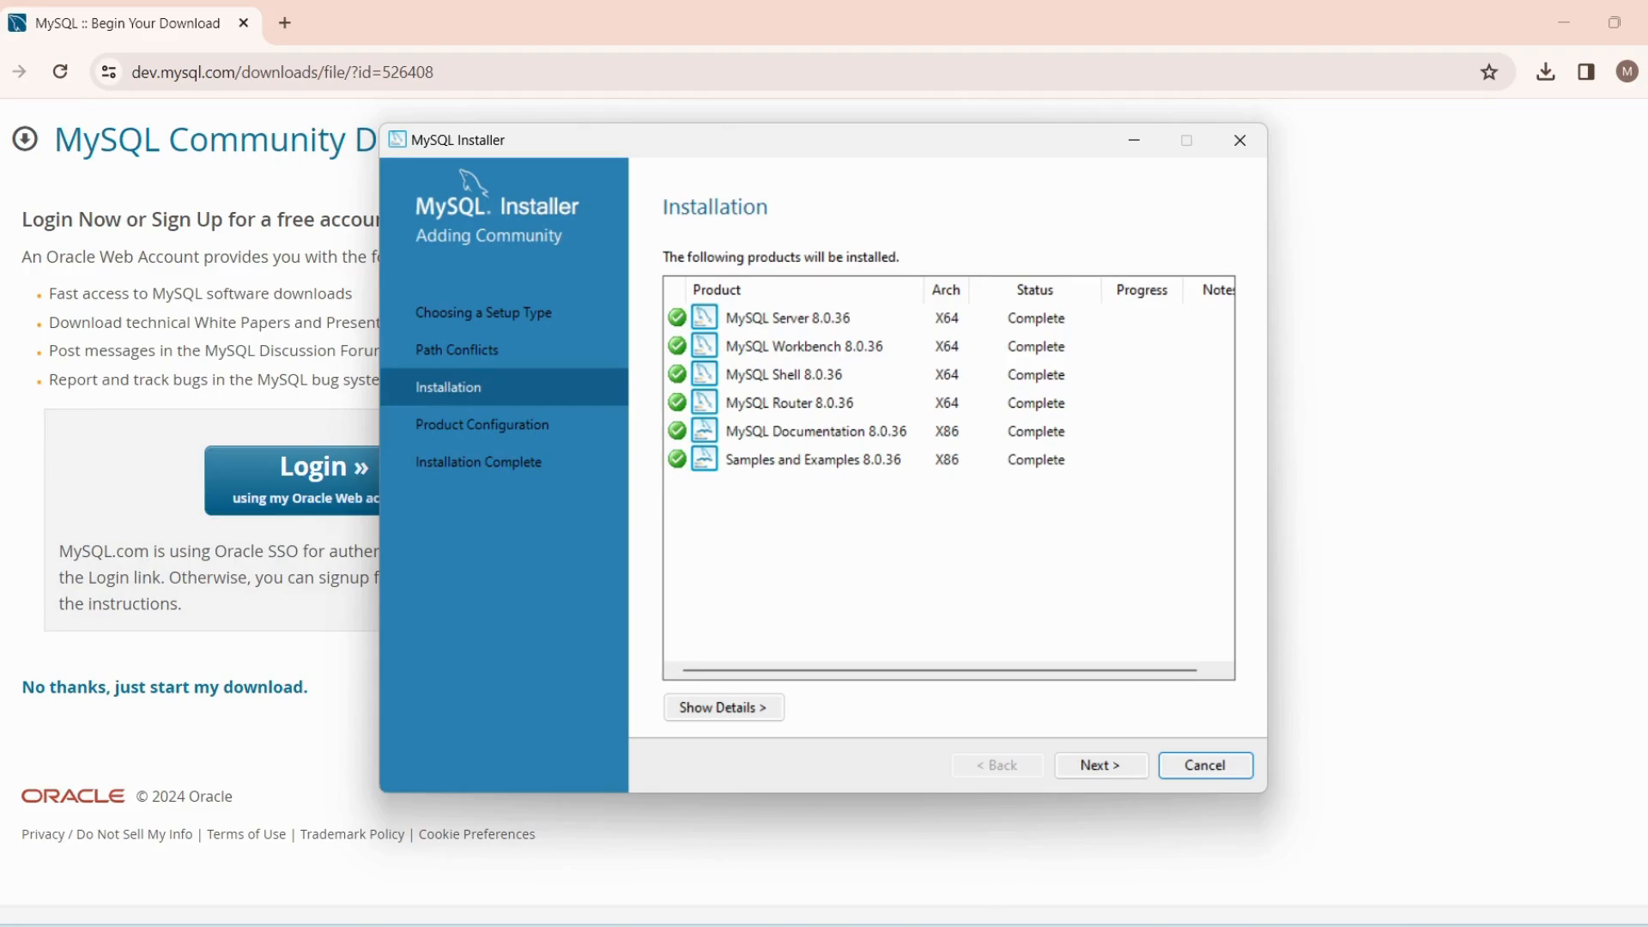
Start the MySQL Server configuration with the Development Computer type, TCP/IP port 3306 and strong password encryption
{"action": "left_click", "coordinate": [1100, 765]}
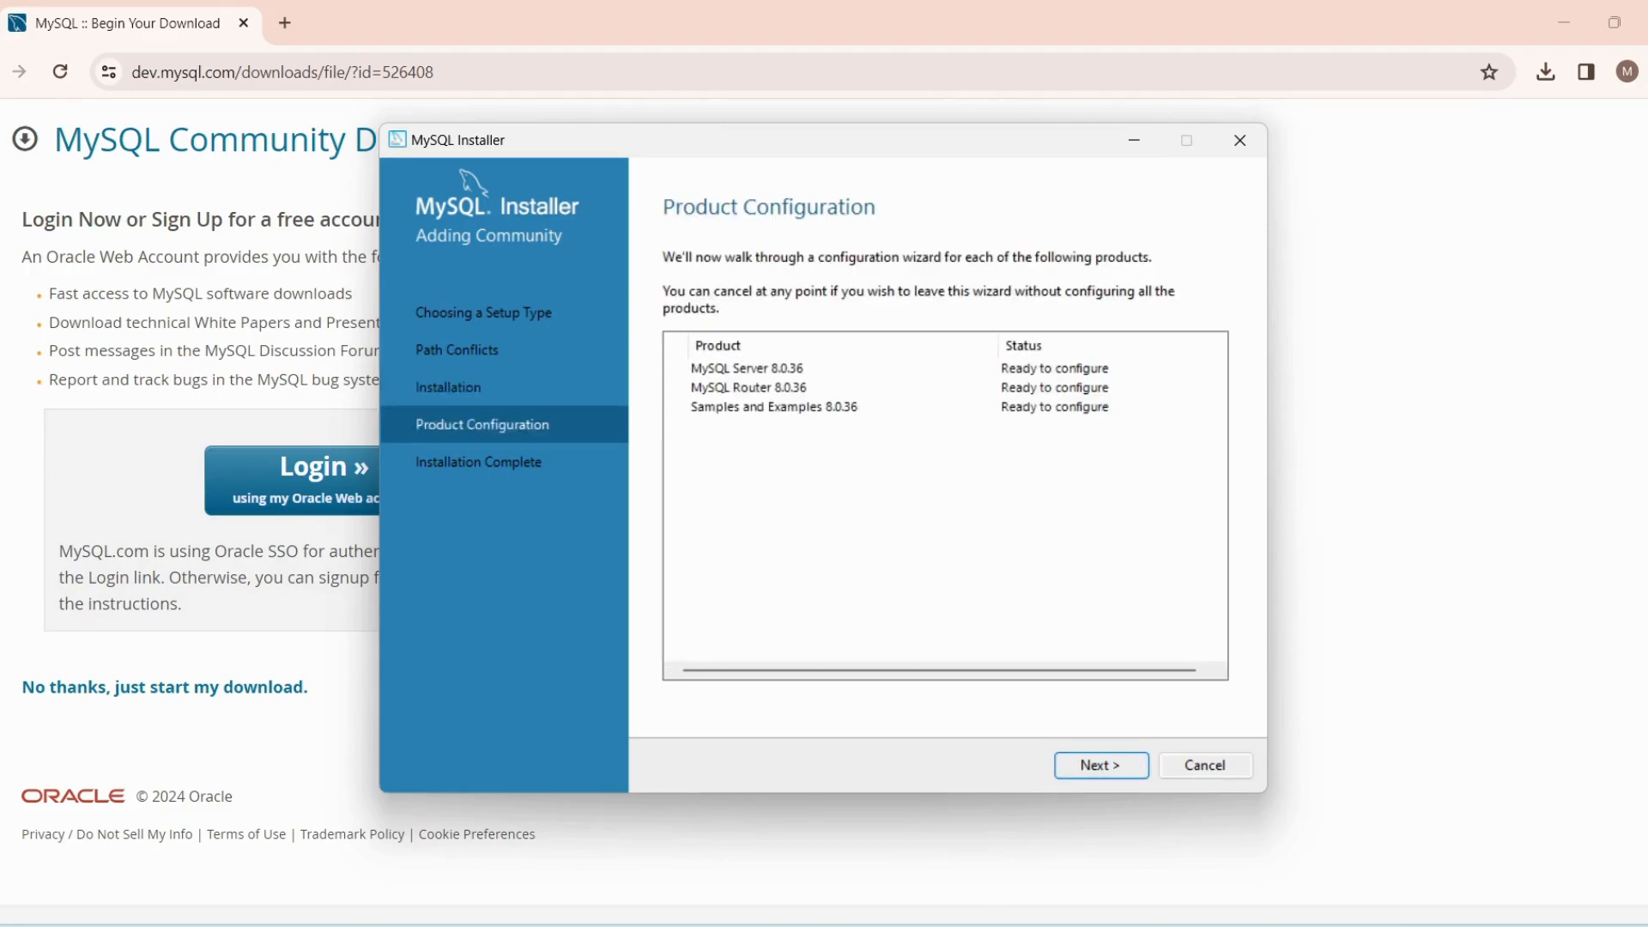
{"action": "left_click", "coordinate": [1100, 765]}
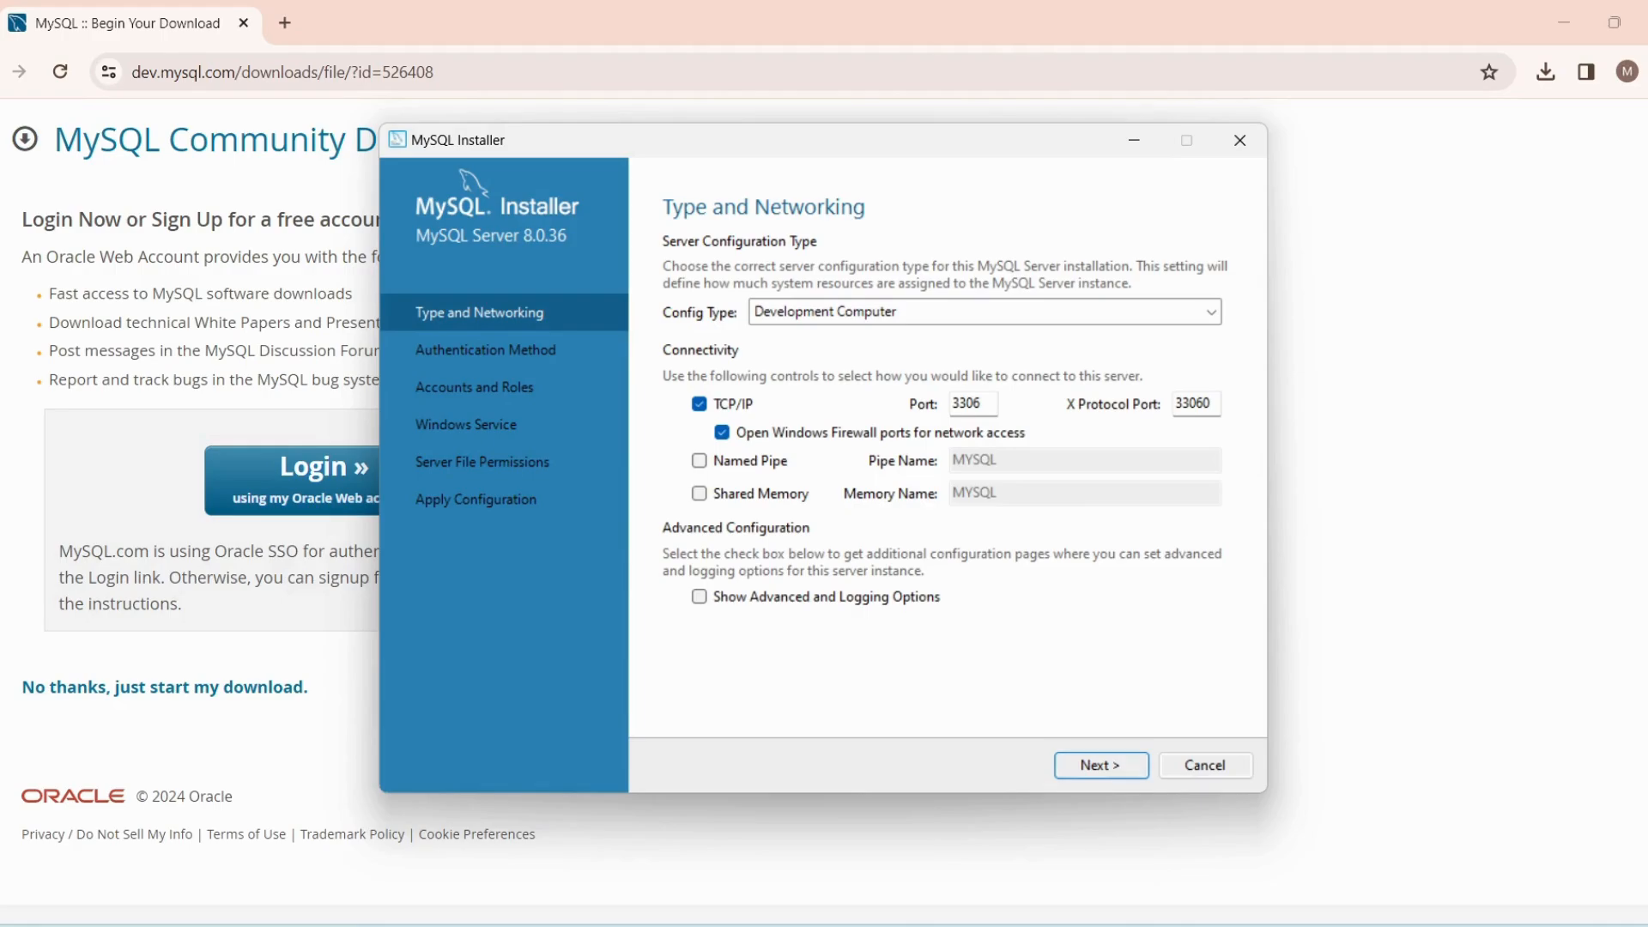
{"action": "key", "text": "Return"}
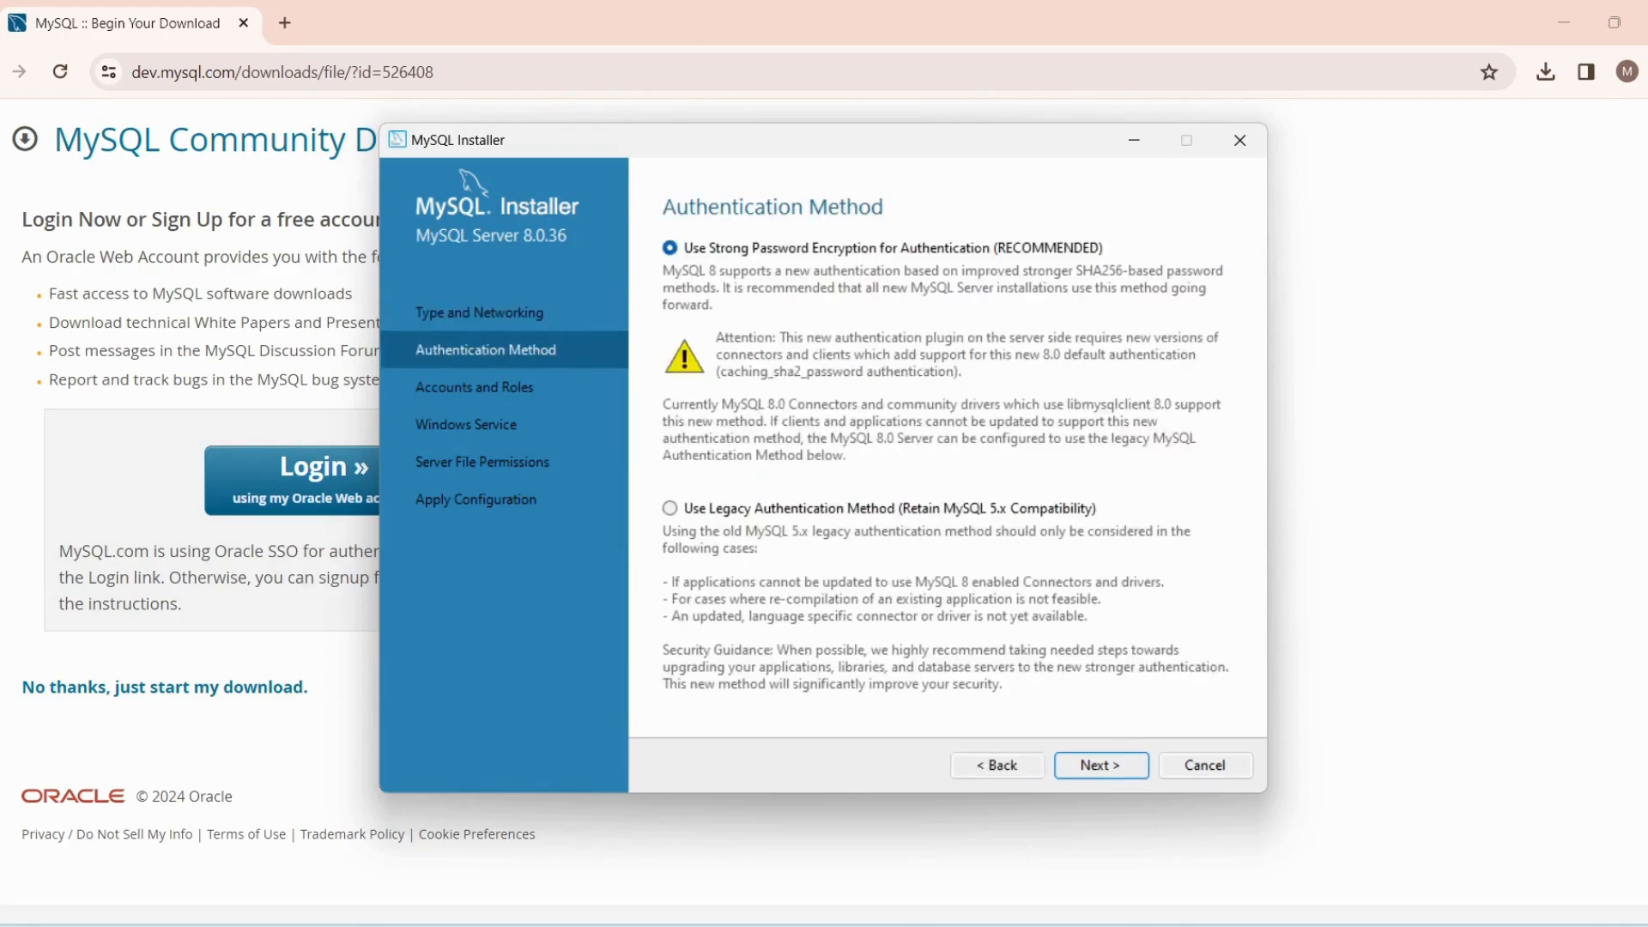
{"action": "key", "text": "Return"}
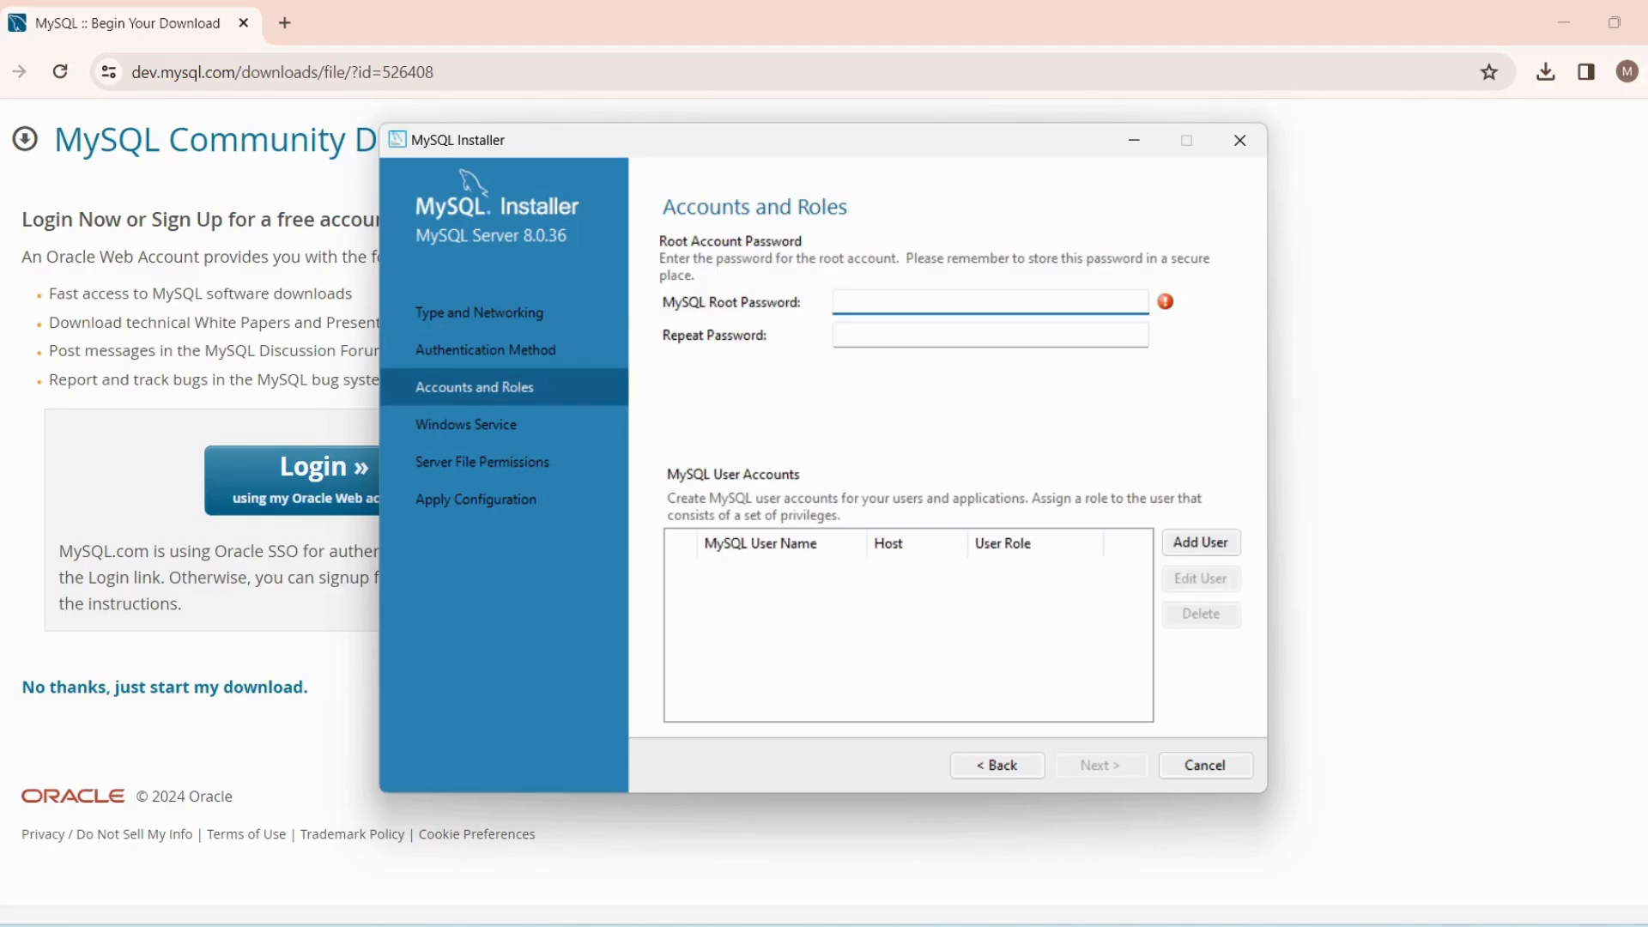
Enter and repeat the MySQL root password, and accept it without adding user accounts
{"action": "type", "text": "•••••••••"}
{"action": "left_click", "coordinate": [838, 335]}
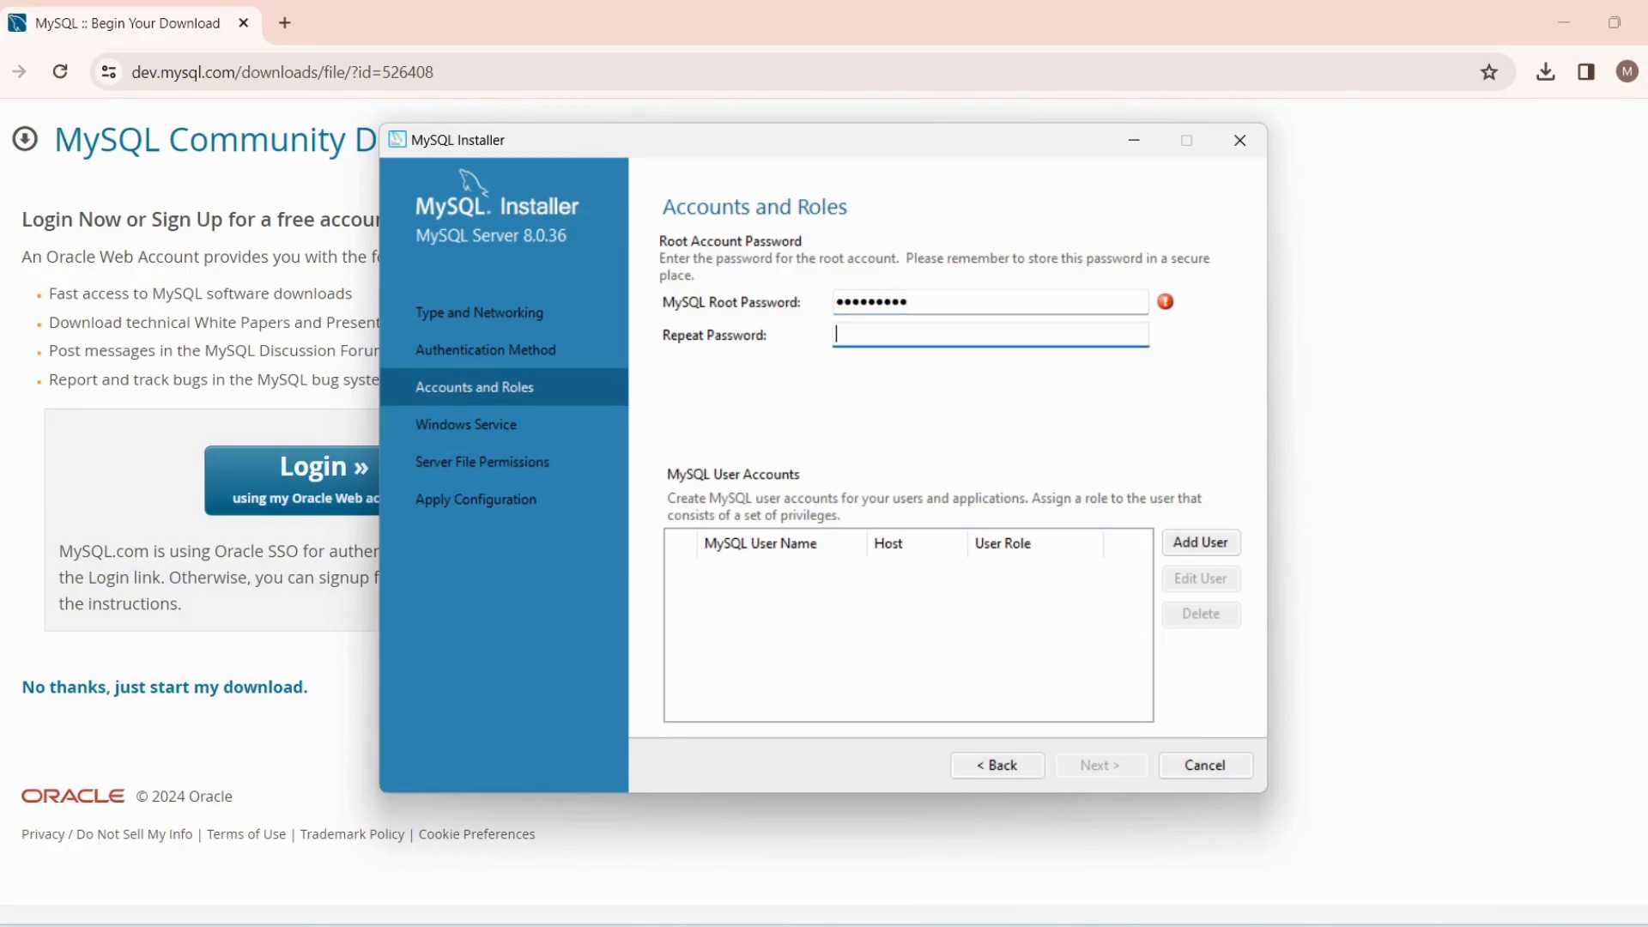
{"action": "type", "text": "•••••••••"}
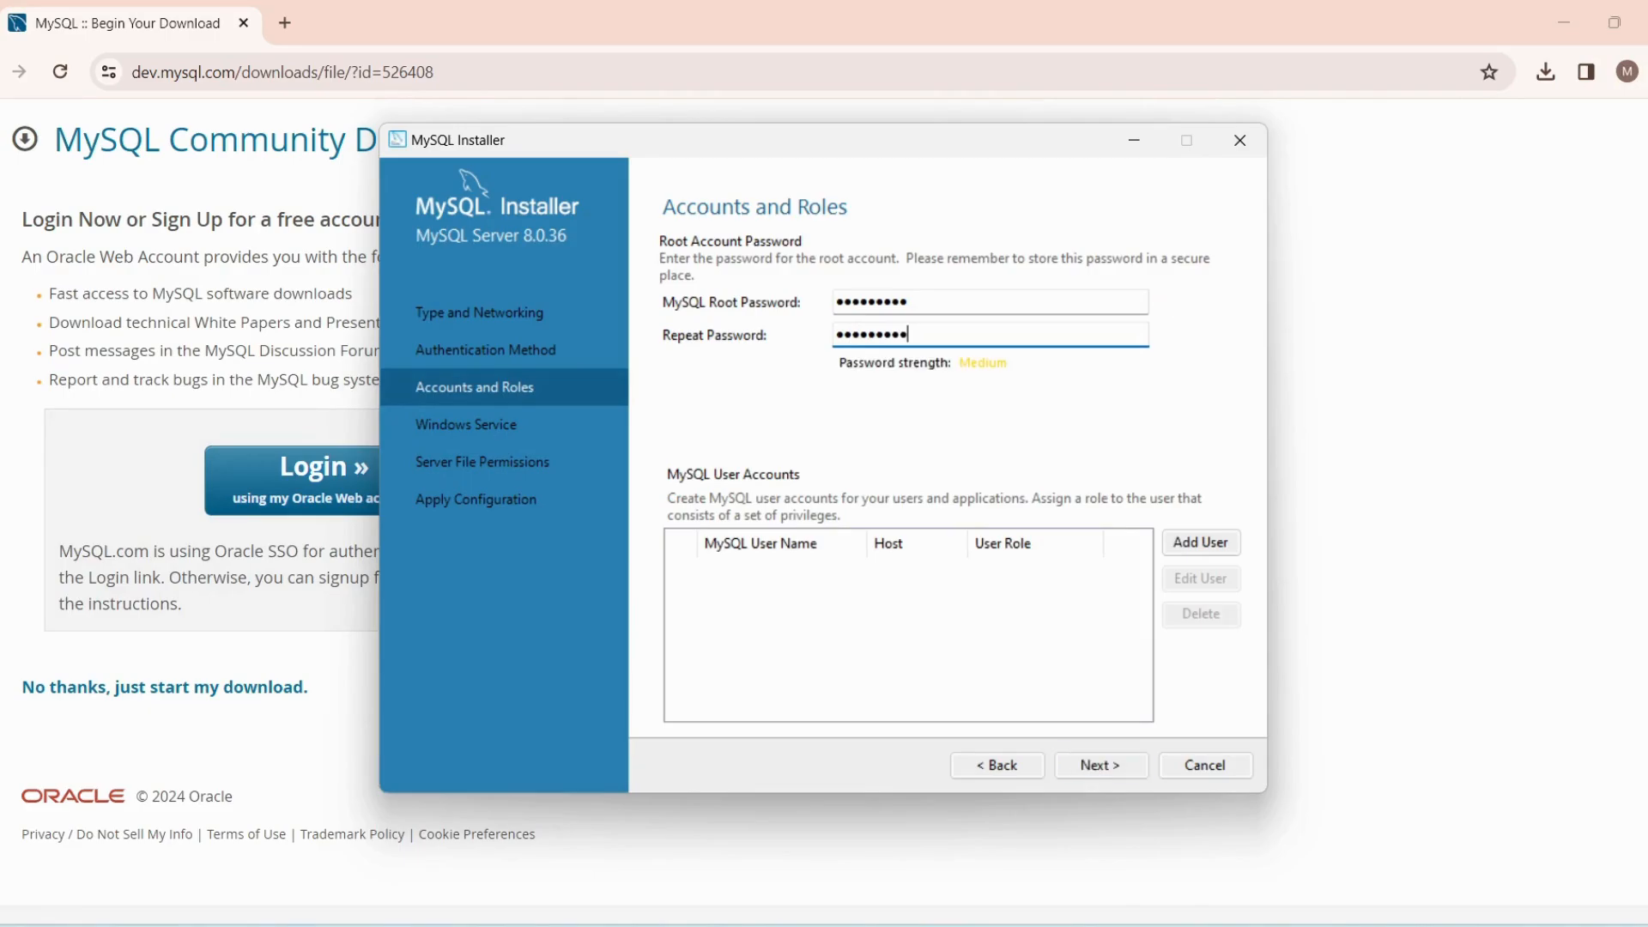
{"action": "key", "text": "Return"}
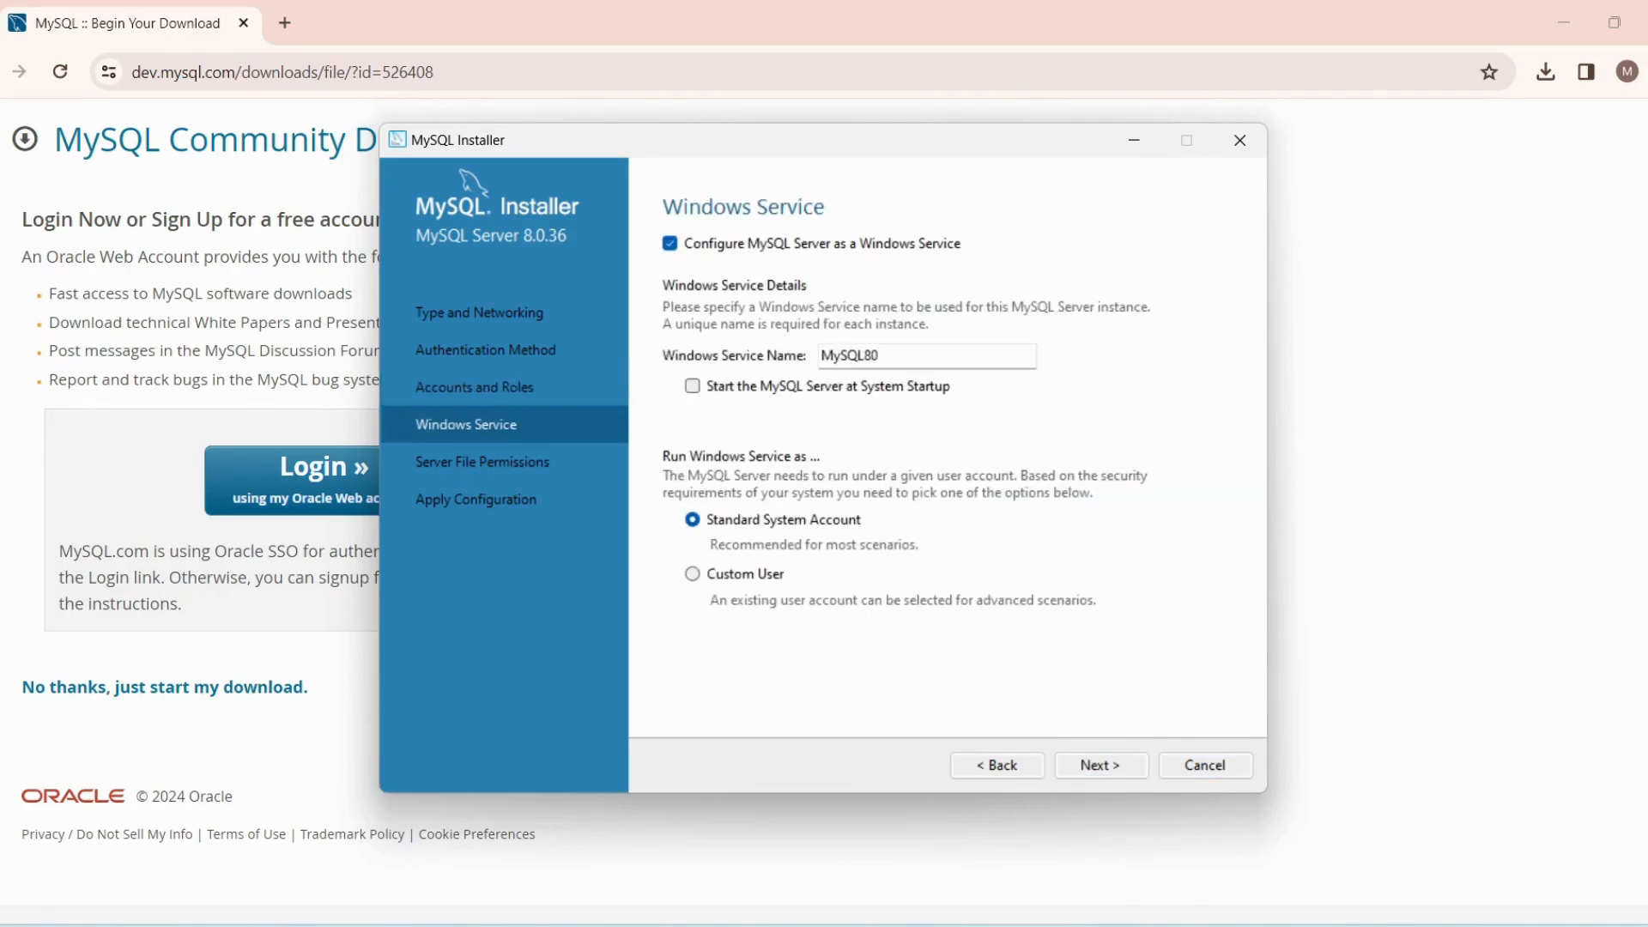
Accept the MySQL80 Windows service and full-access file permission defaults, and apply the server configuration
{"action": "key", "text": "Return"}
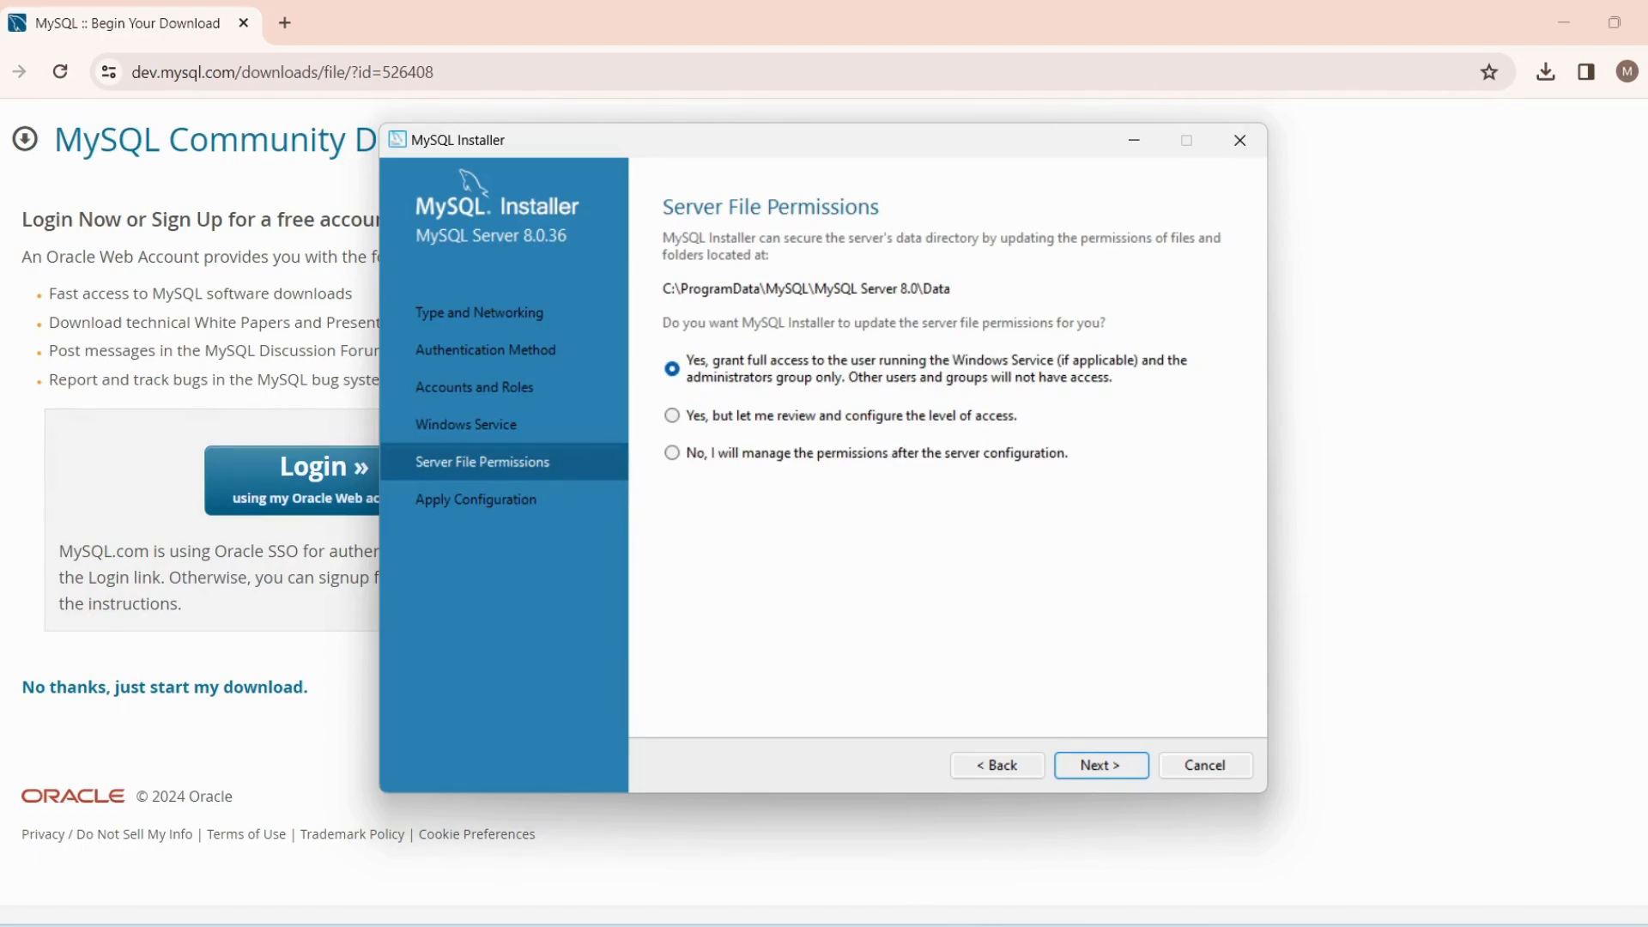
{"action": "key", "text": "Return"}
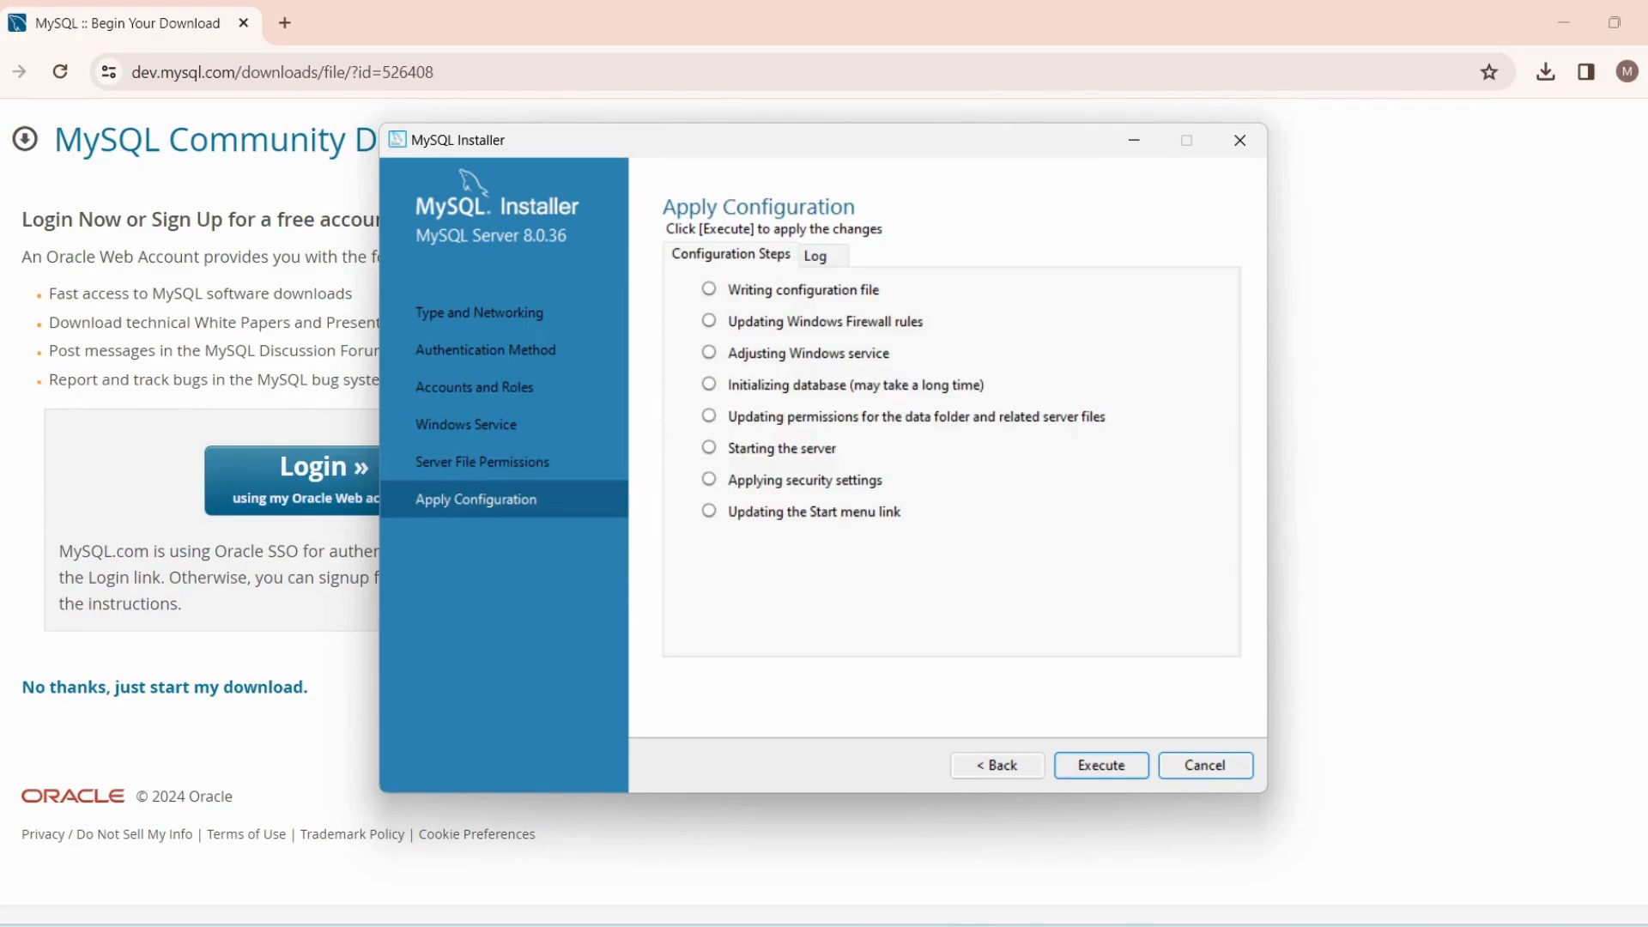
{"action": "key", "text": "Return"}
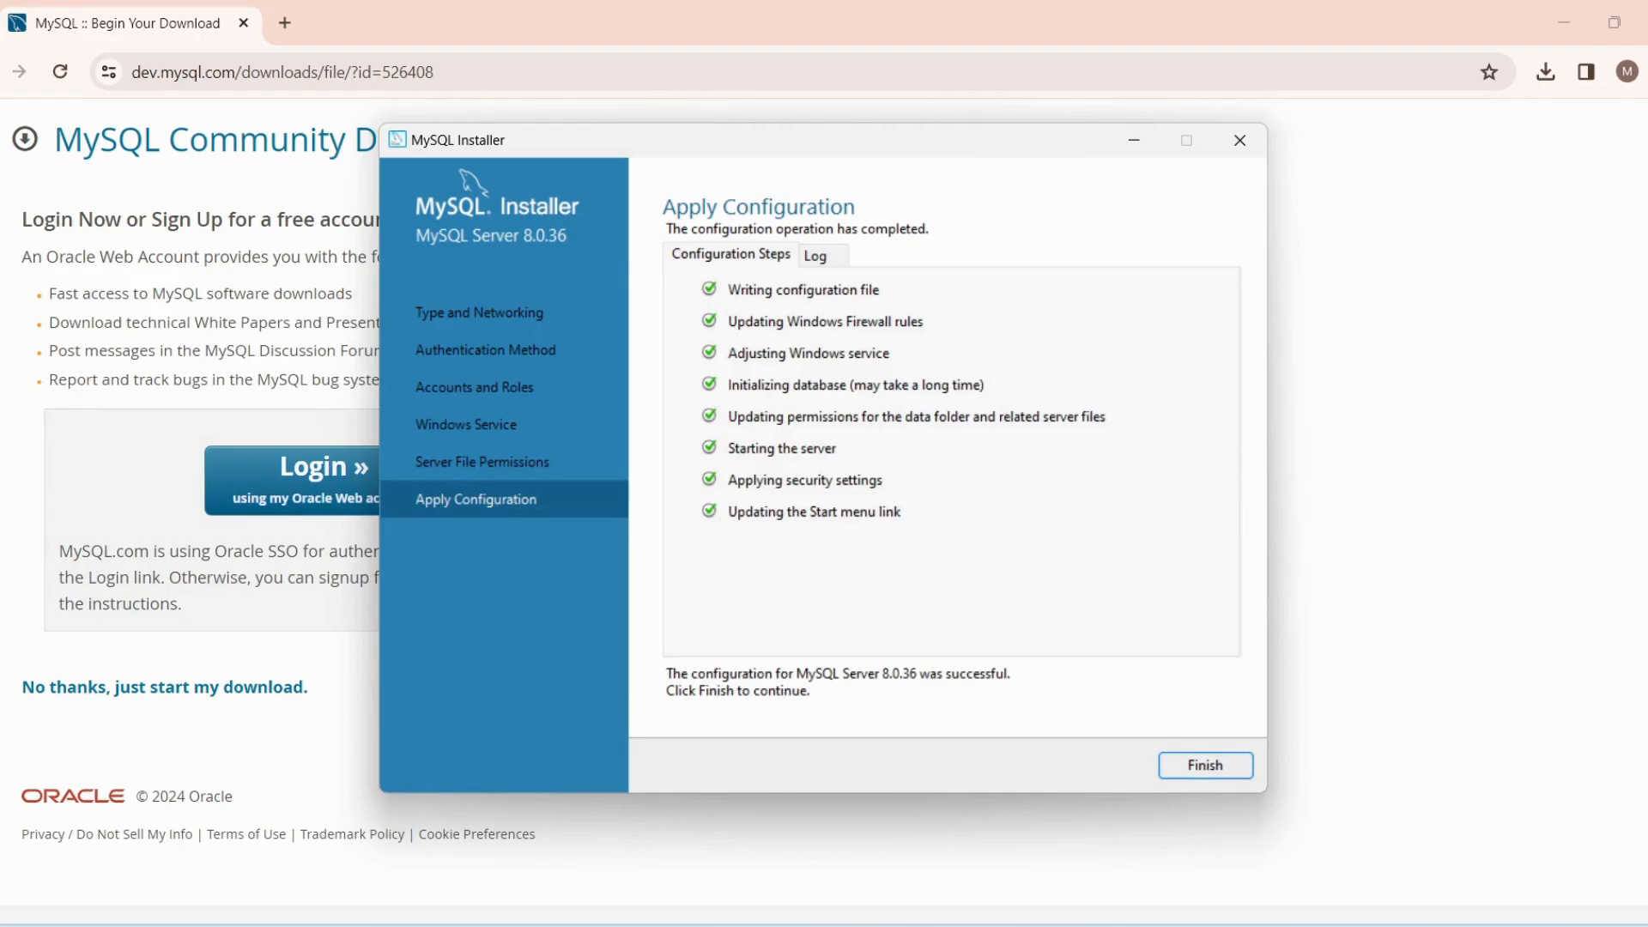
Finish the server configuration and complete the MySQL Router setup without bootstrapping it for InnoDB Cluster
{"action": "key", "text": "Return"}
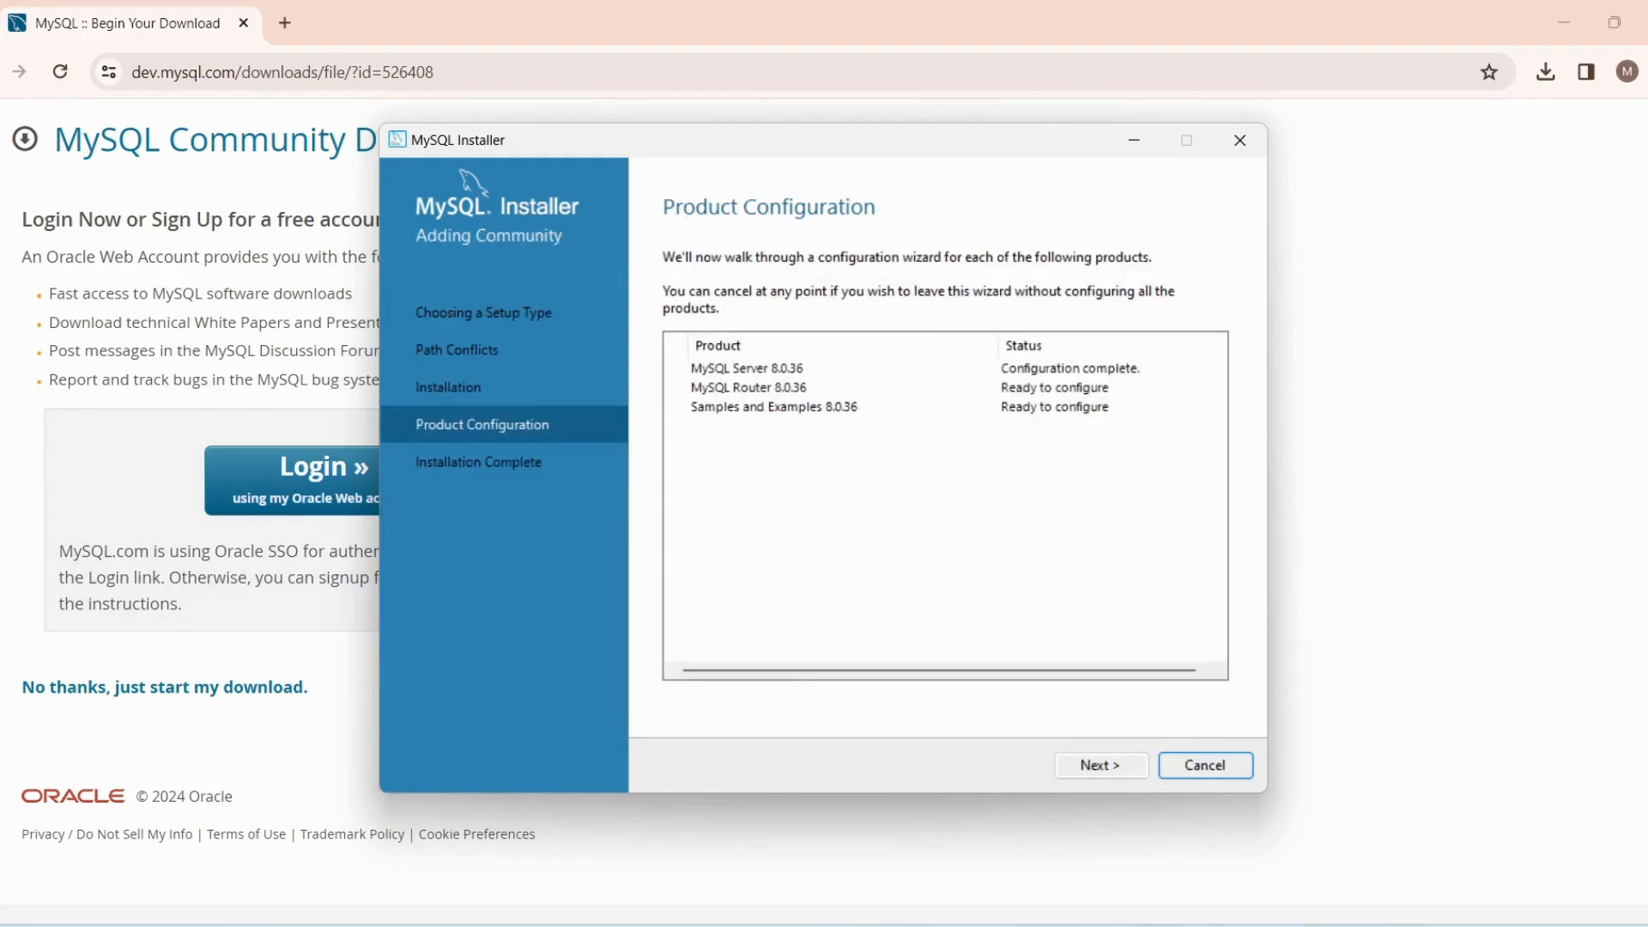
{"action": "key", "text": "Return"}
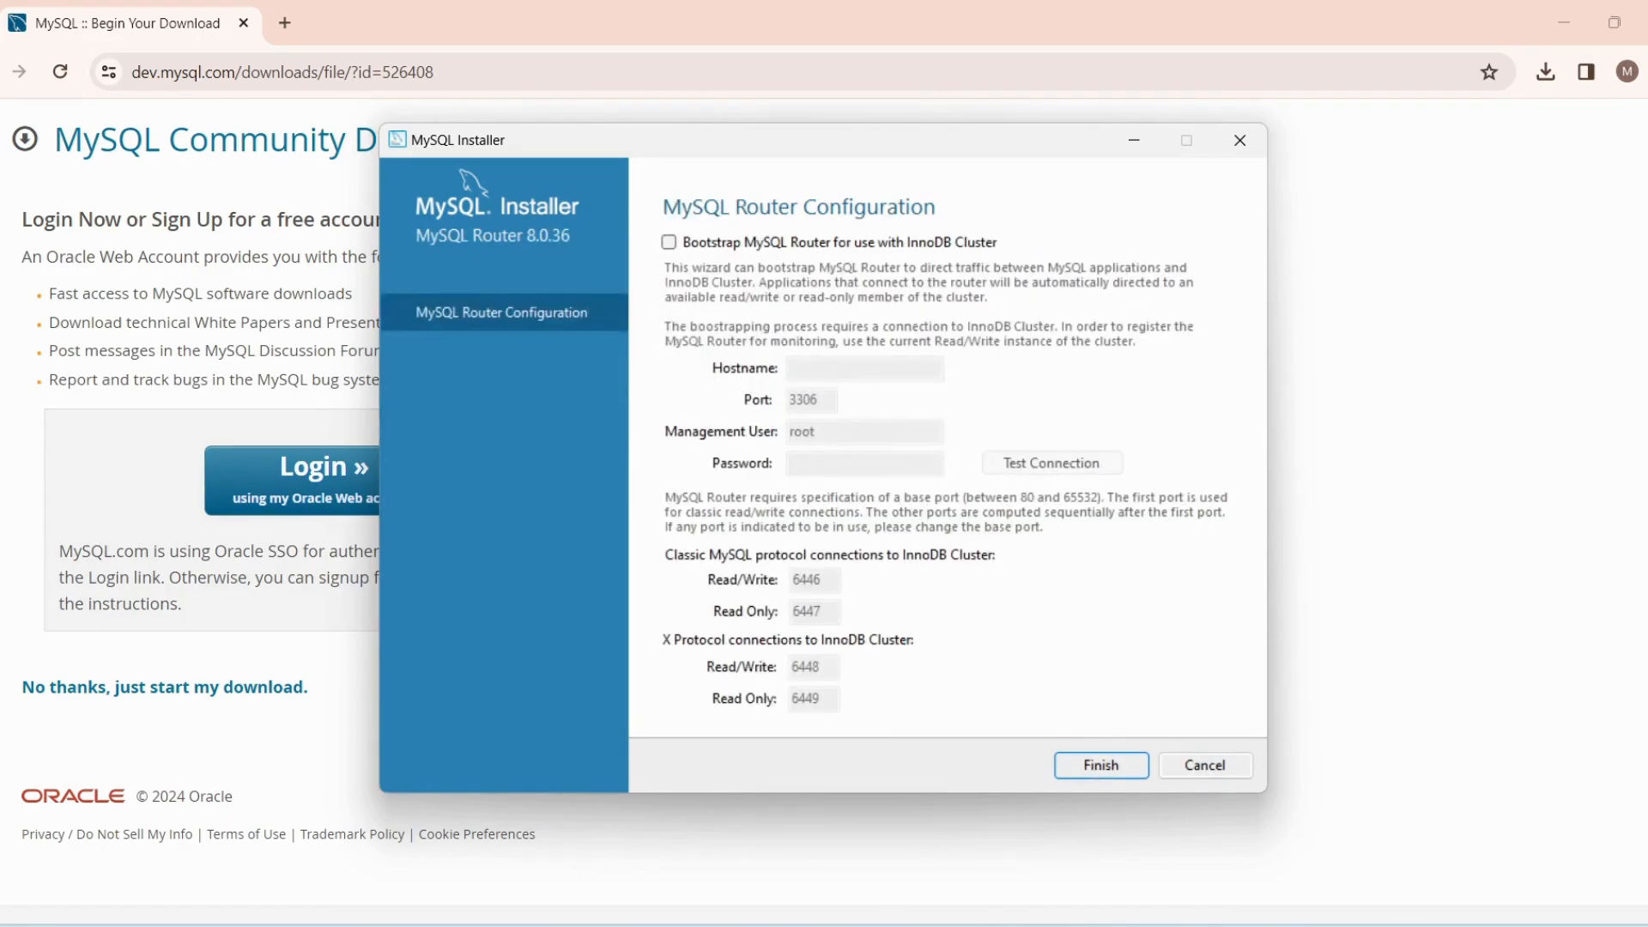
{"action": "key", "text": "Return"}
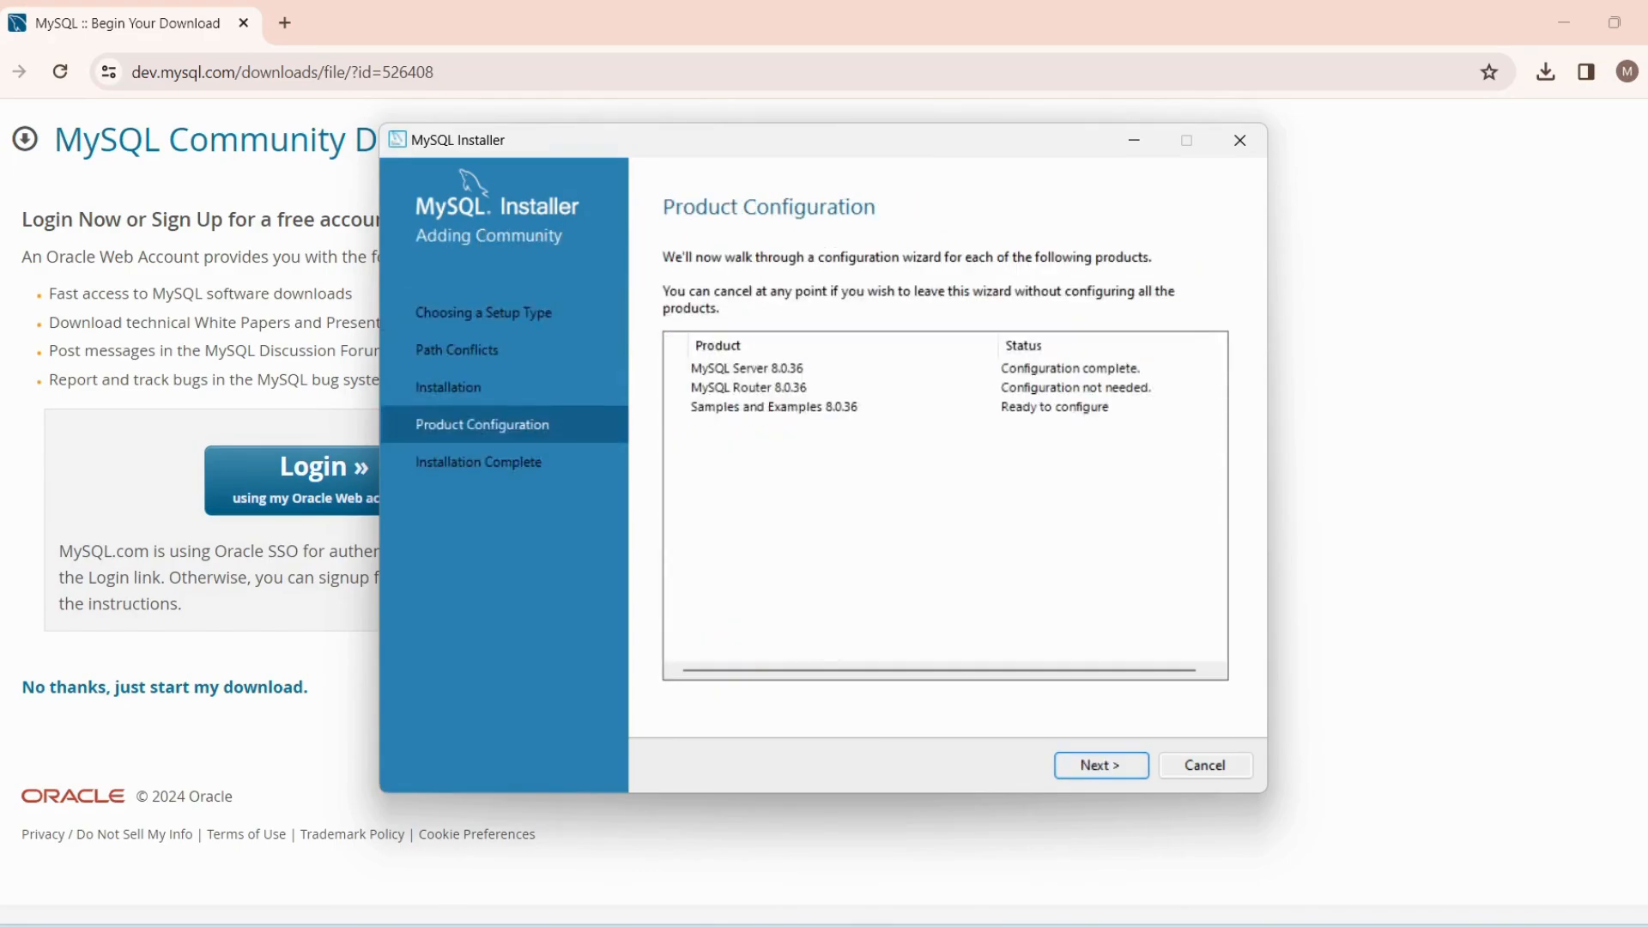
For Samples and Examples, enter the root account password and check the connection to MySQL Server 8.0.36
{"action": "key", "text": "Return"}
{"action": "left_click", "coordinate": [841, 618]}
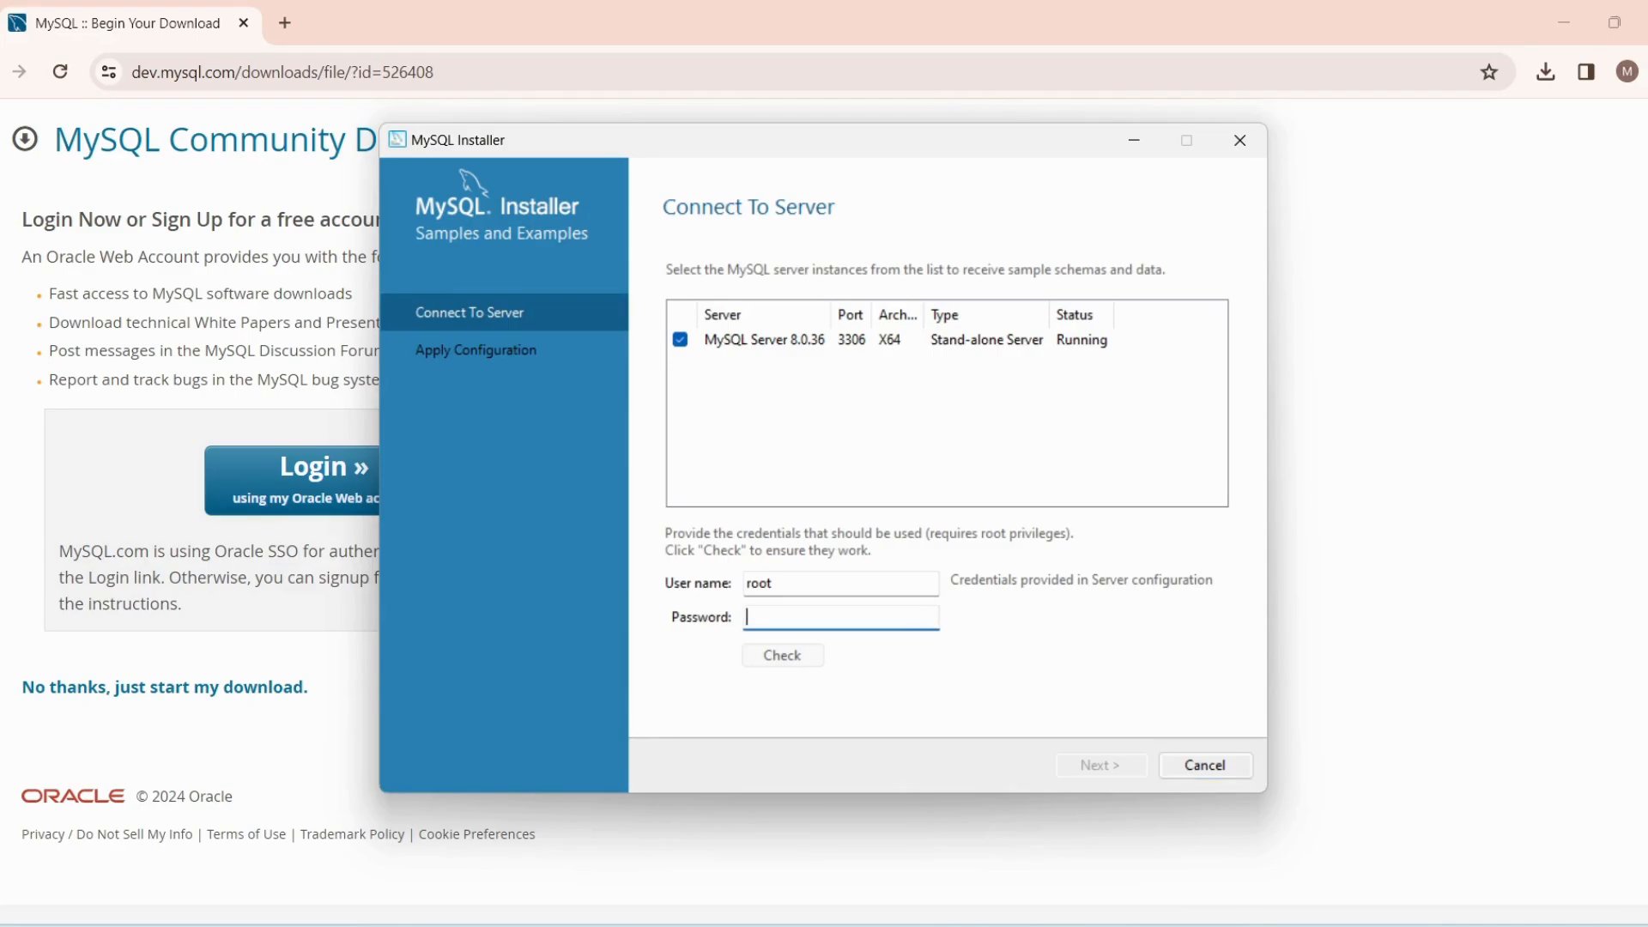
{"action": "type", "text": "password"}
{"action": "type", "text": "•"}
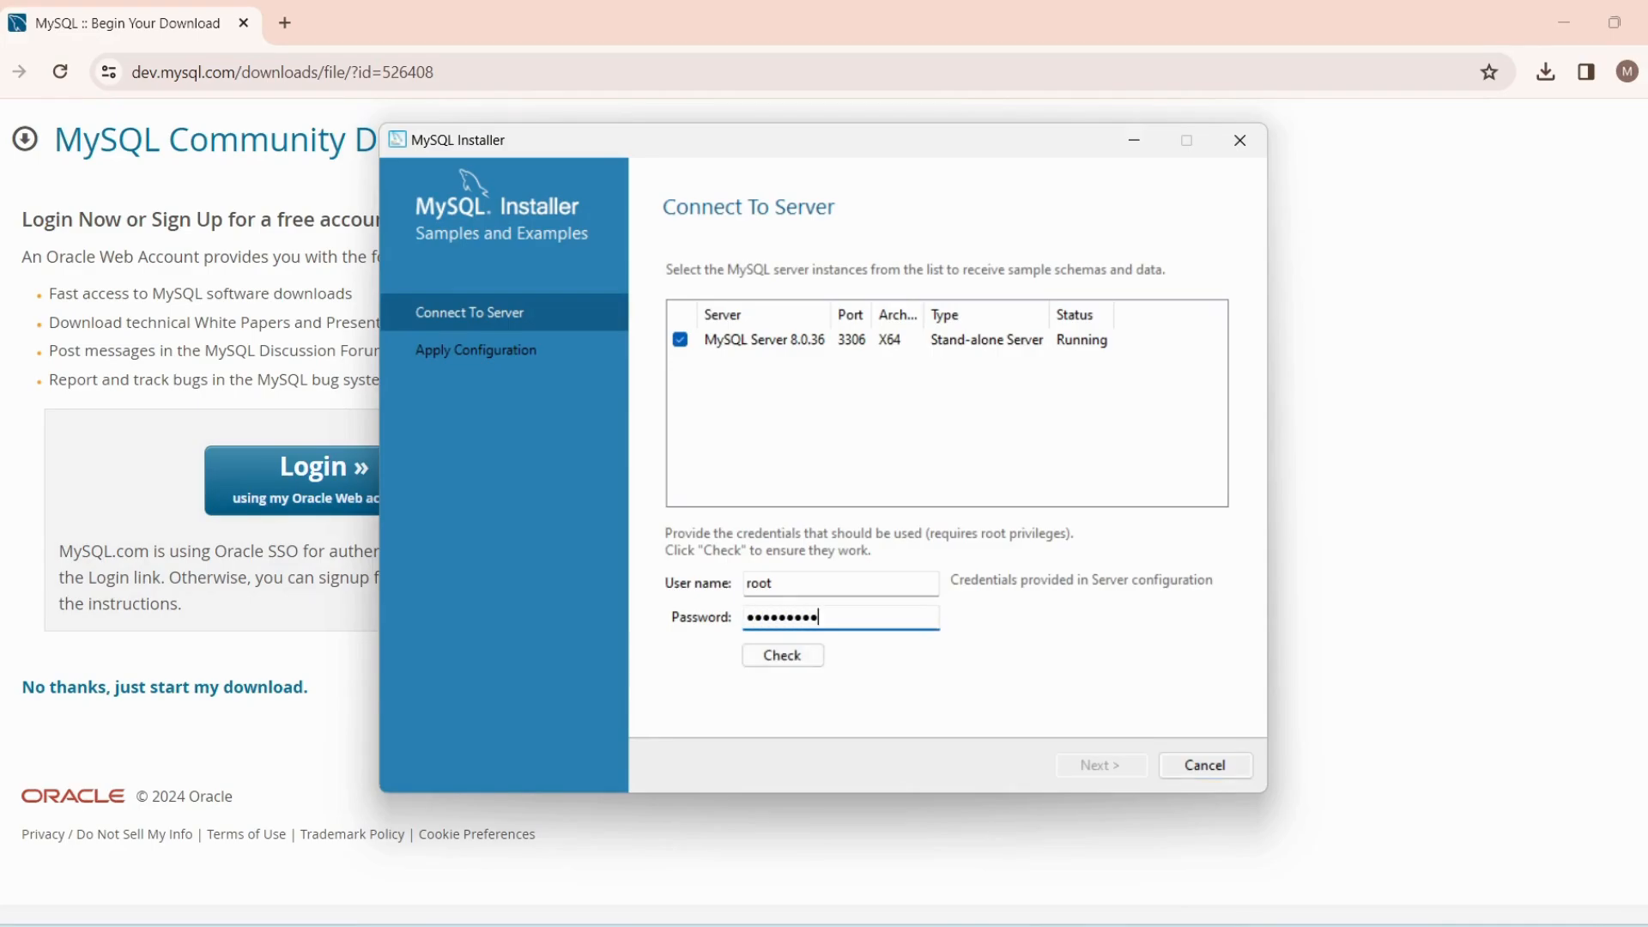
{"action": "left_click", "coordinate": [781, 655]}
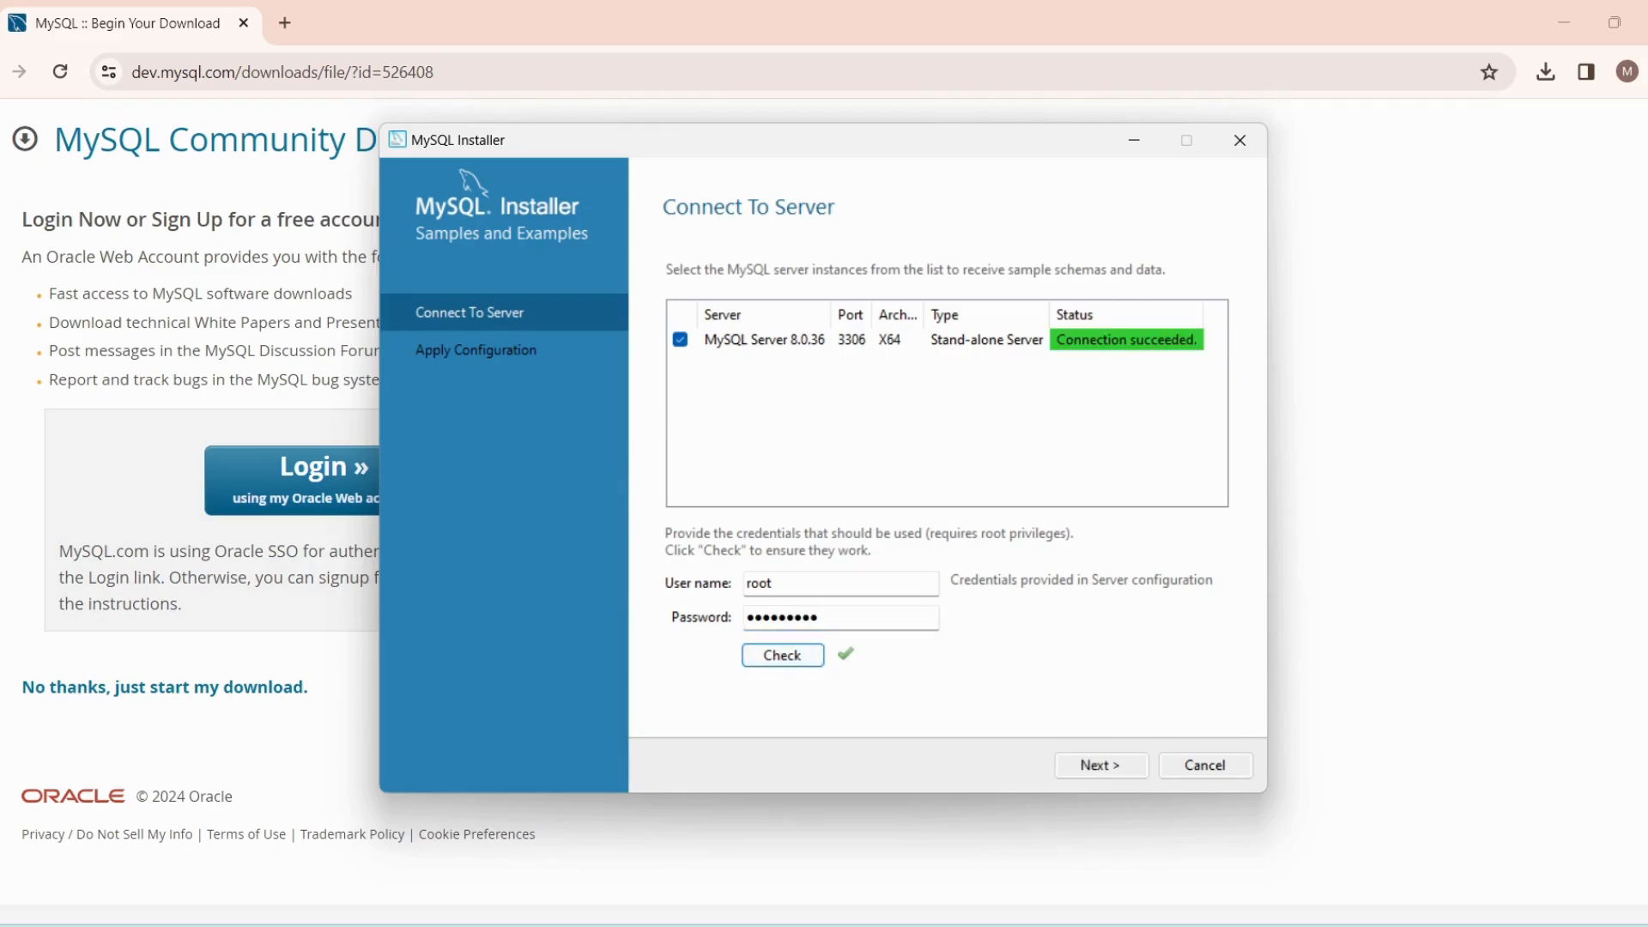
Apply the Samples and Examples configuration to the server and finish it
{"action": "left_click", "coordinate": [1101, 764]}
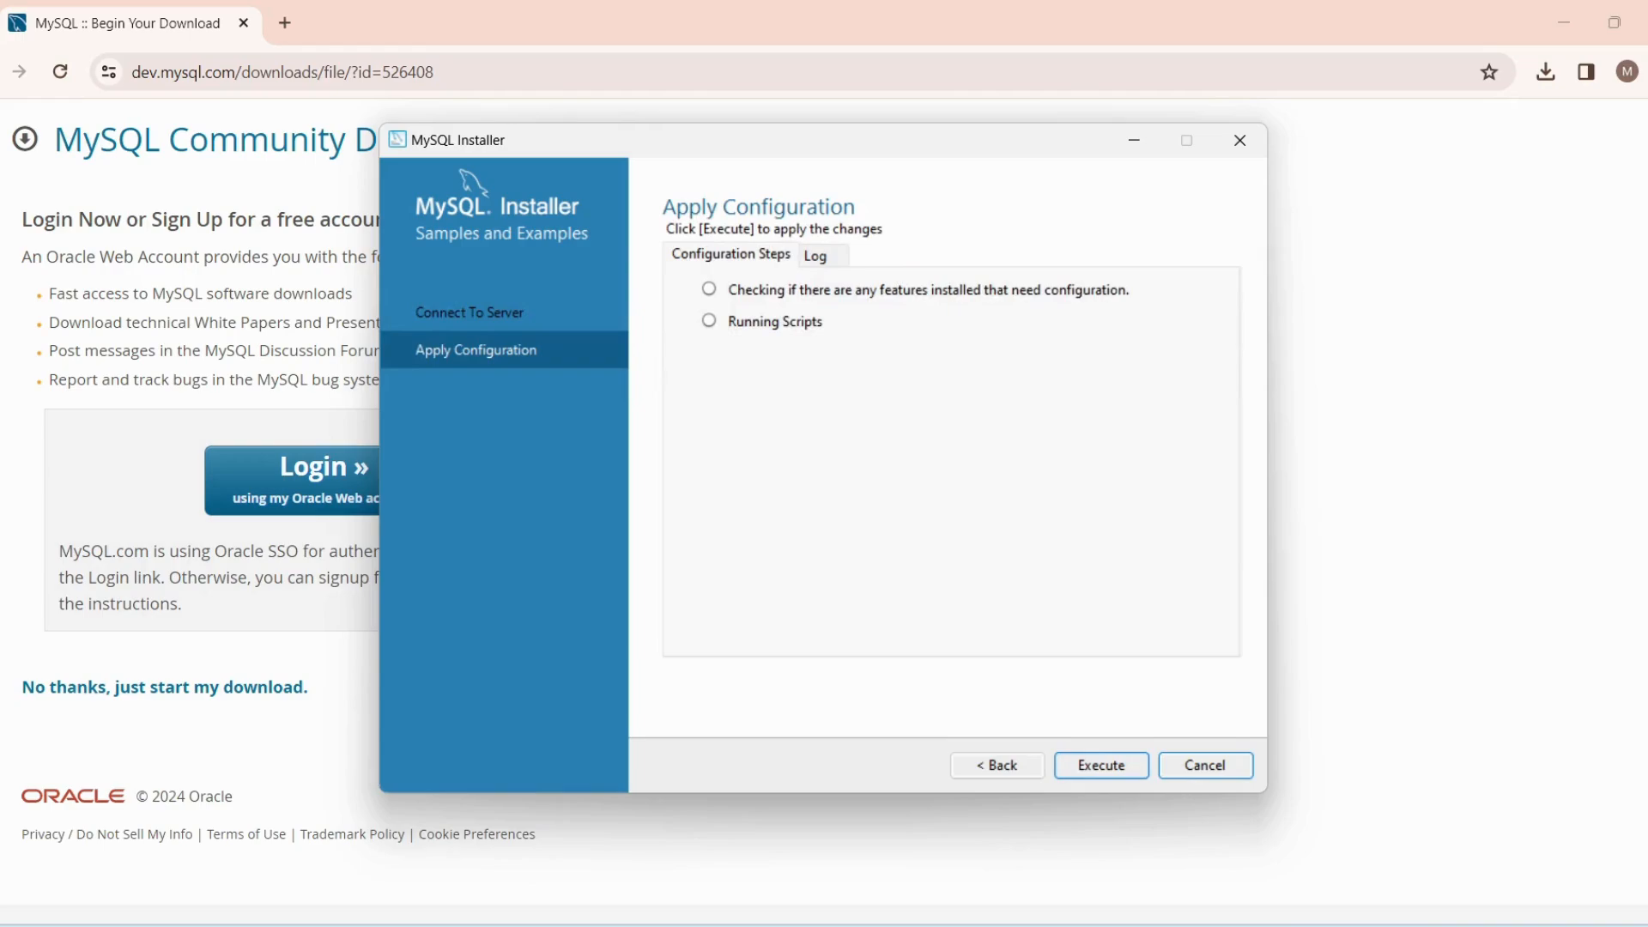
{"action": "left_click", "coordinate": [1101, 765]}
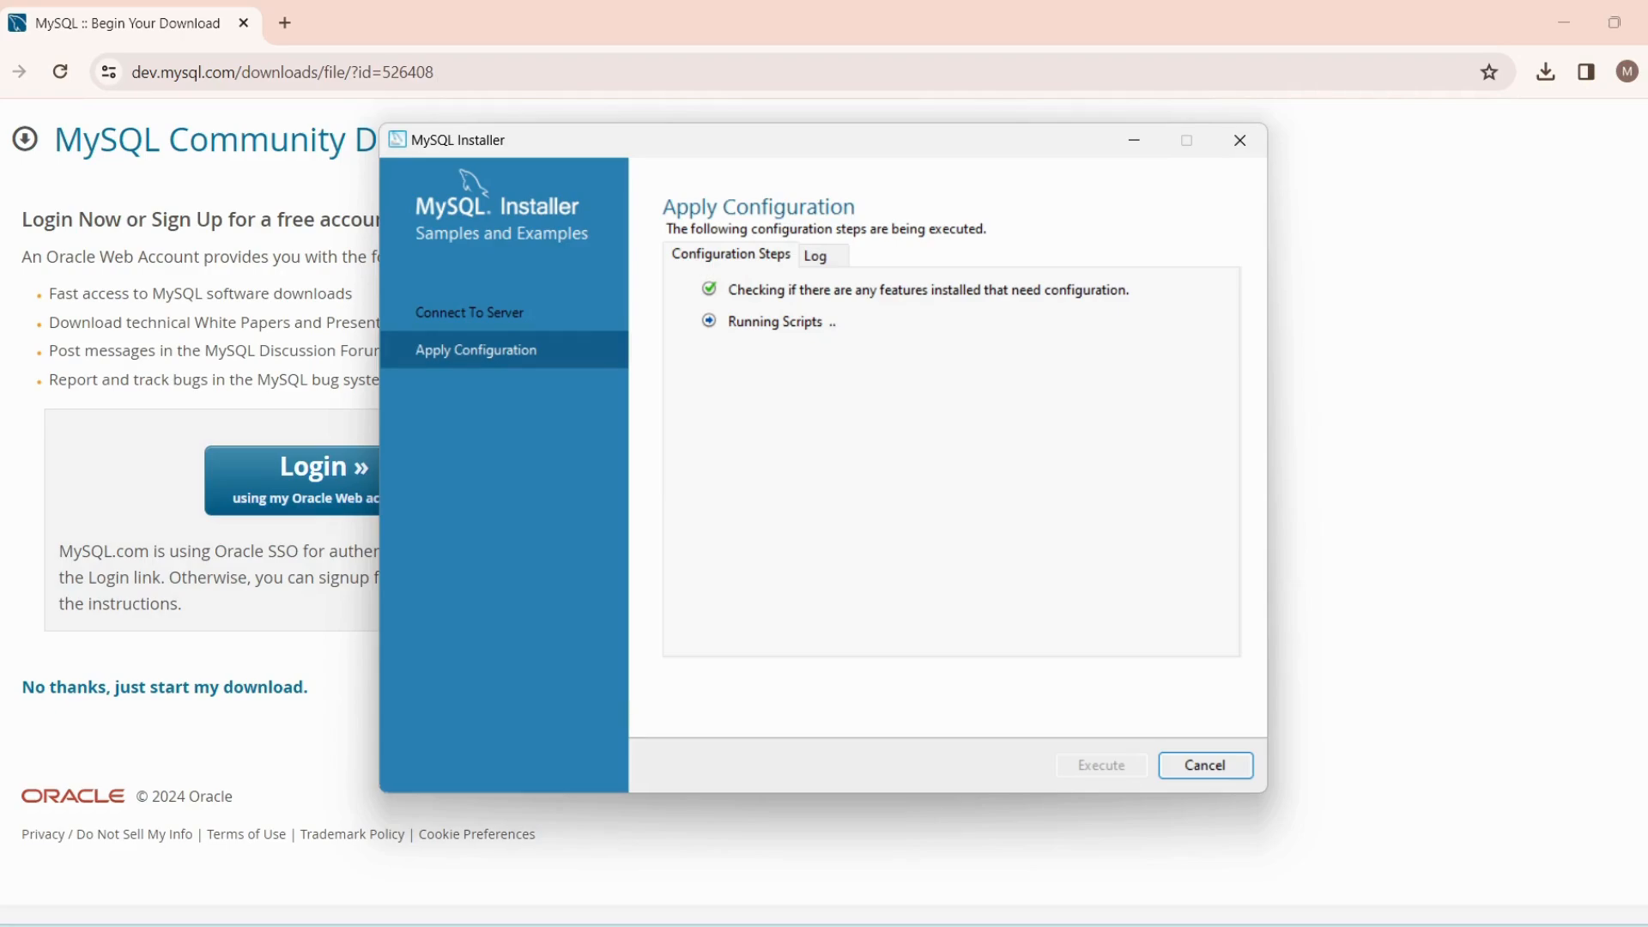
{"action": "left_click", "coordinate": [1205, 765]}
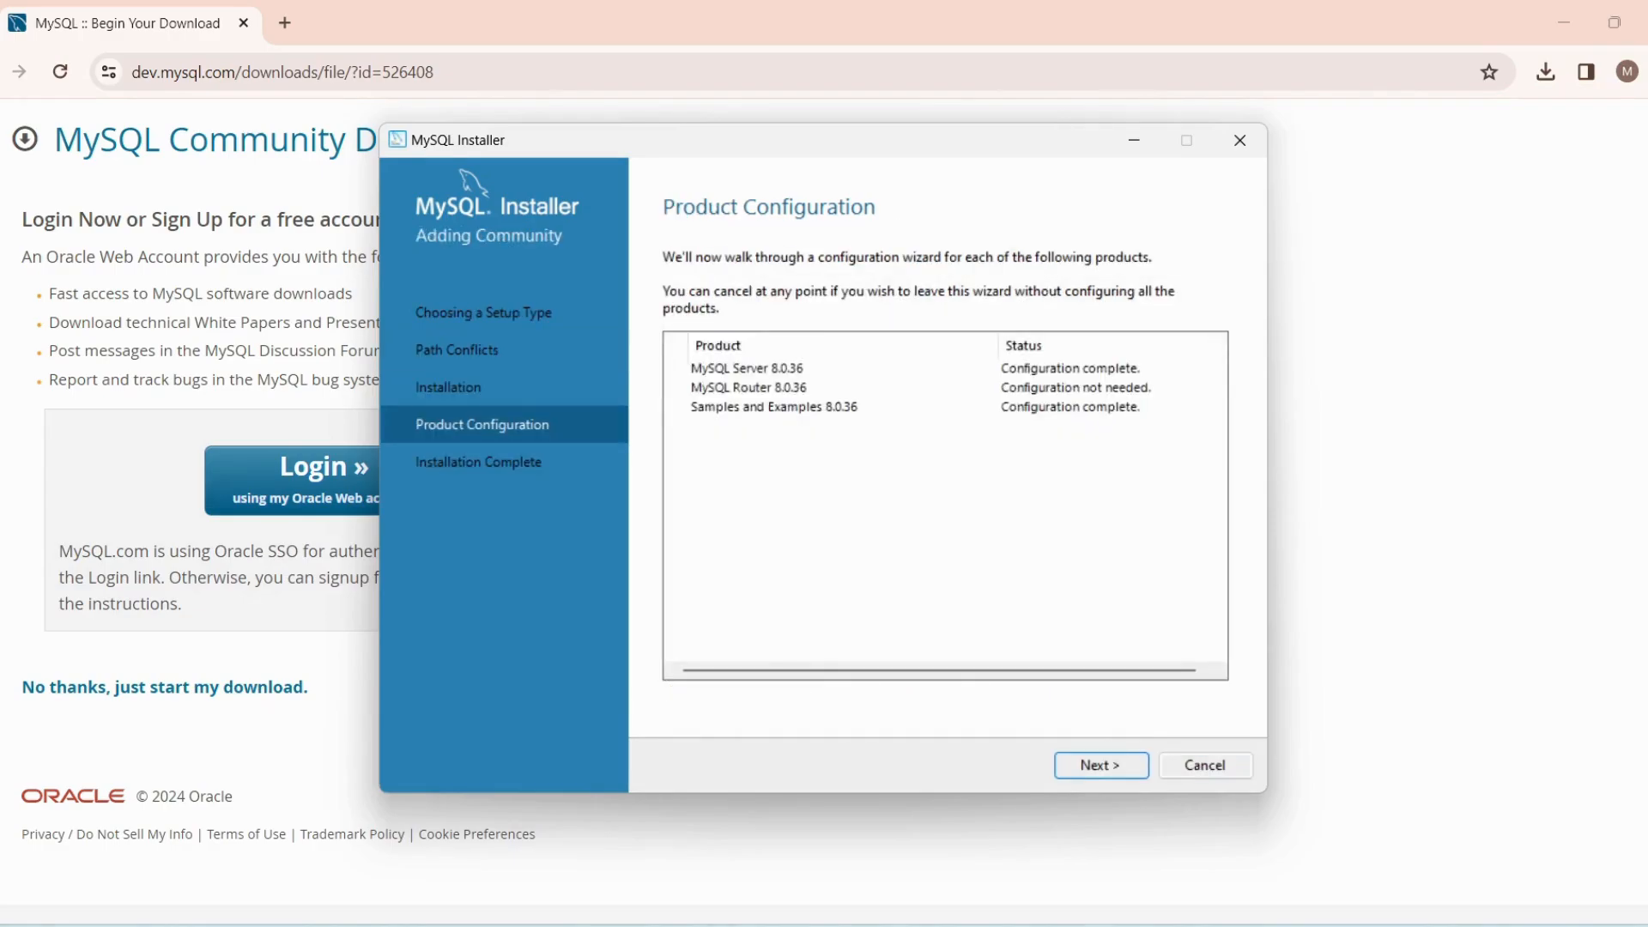
Complete the installation with MySQL Workbench set to start after setup and MySQL Shell left out
{"action": "left_click", "coordinate": [1101, 765]}
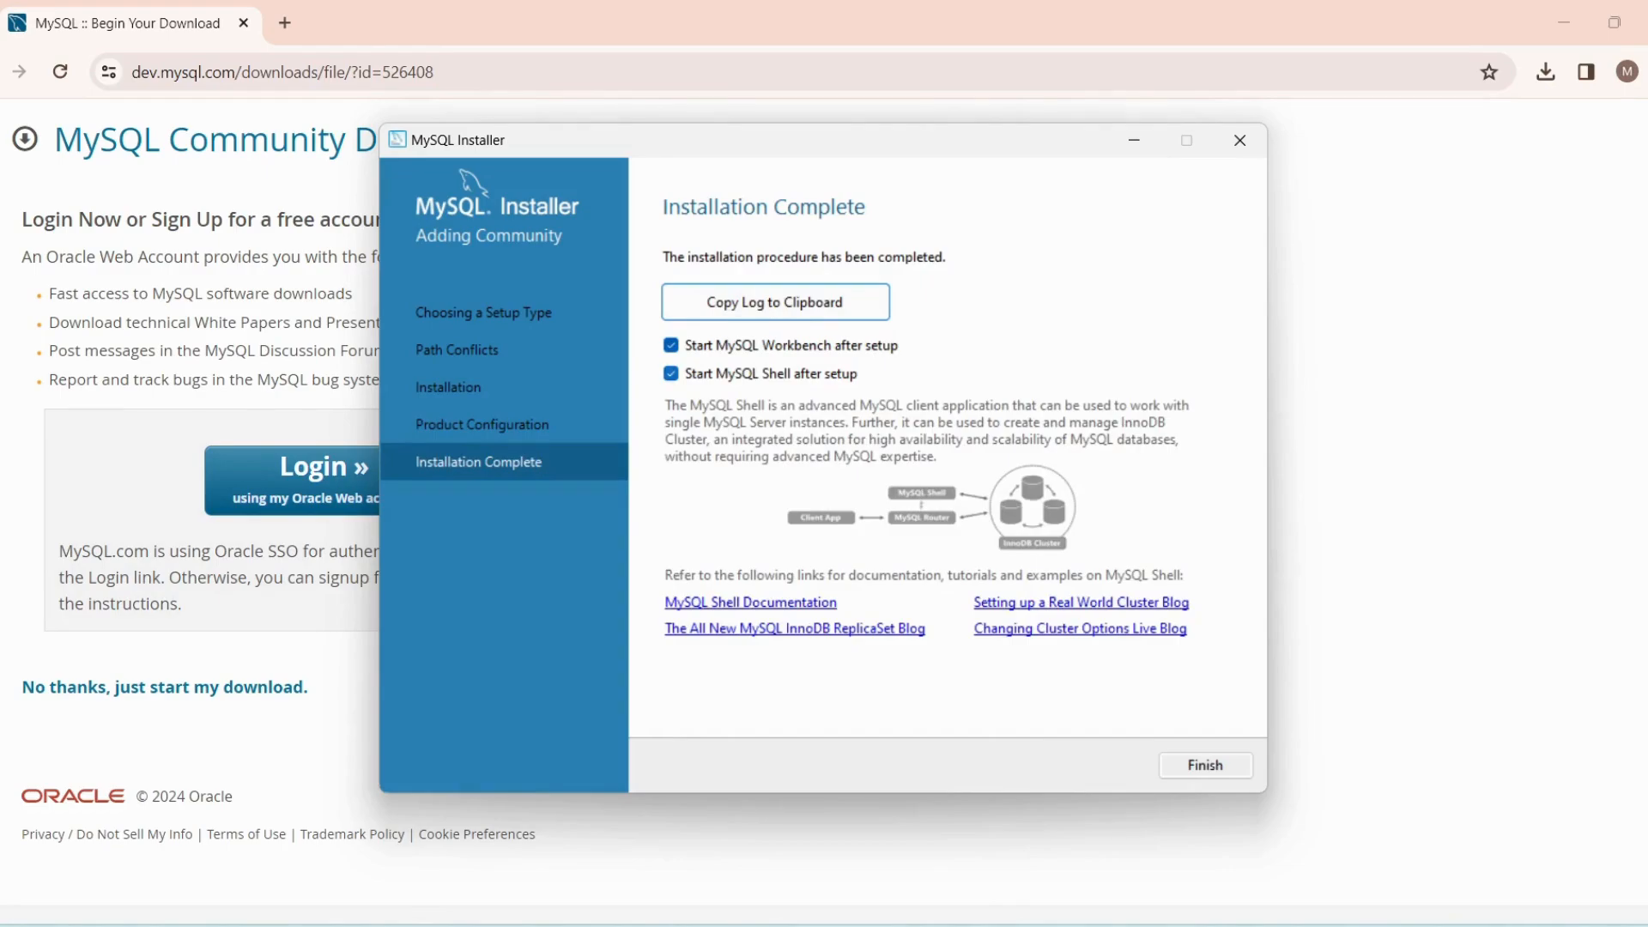
{"action": "left_click", "coordinate": [672, 373]}
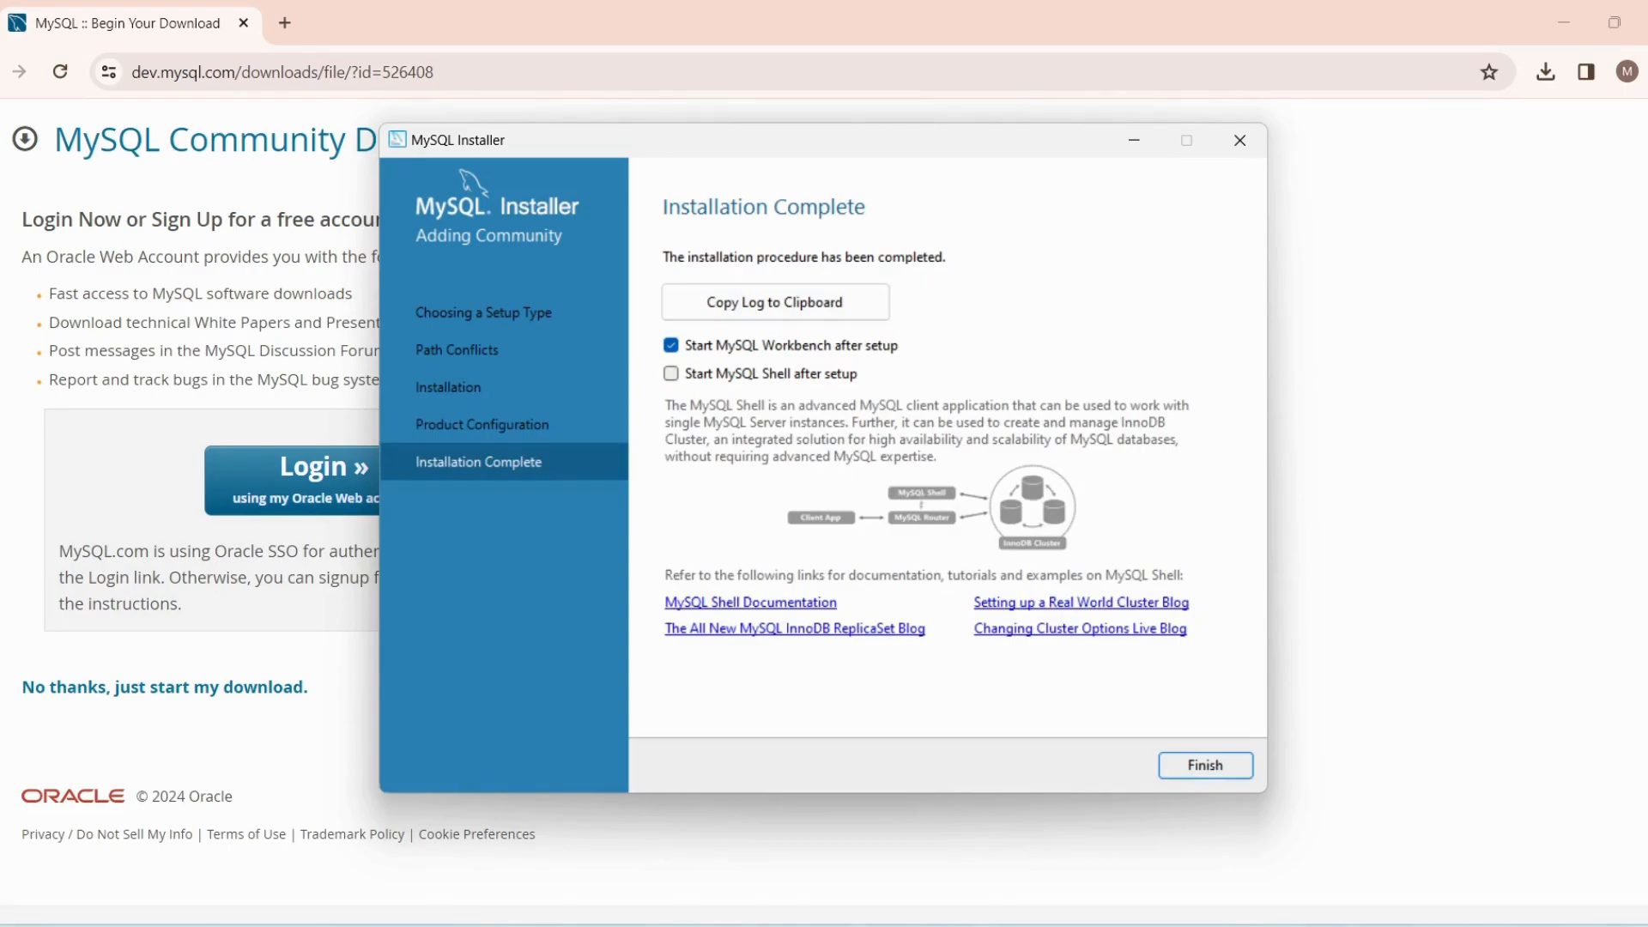
{"action": "left_click", "coordinate": [1205, 765]}
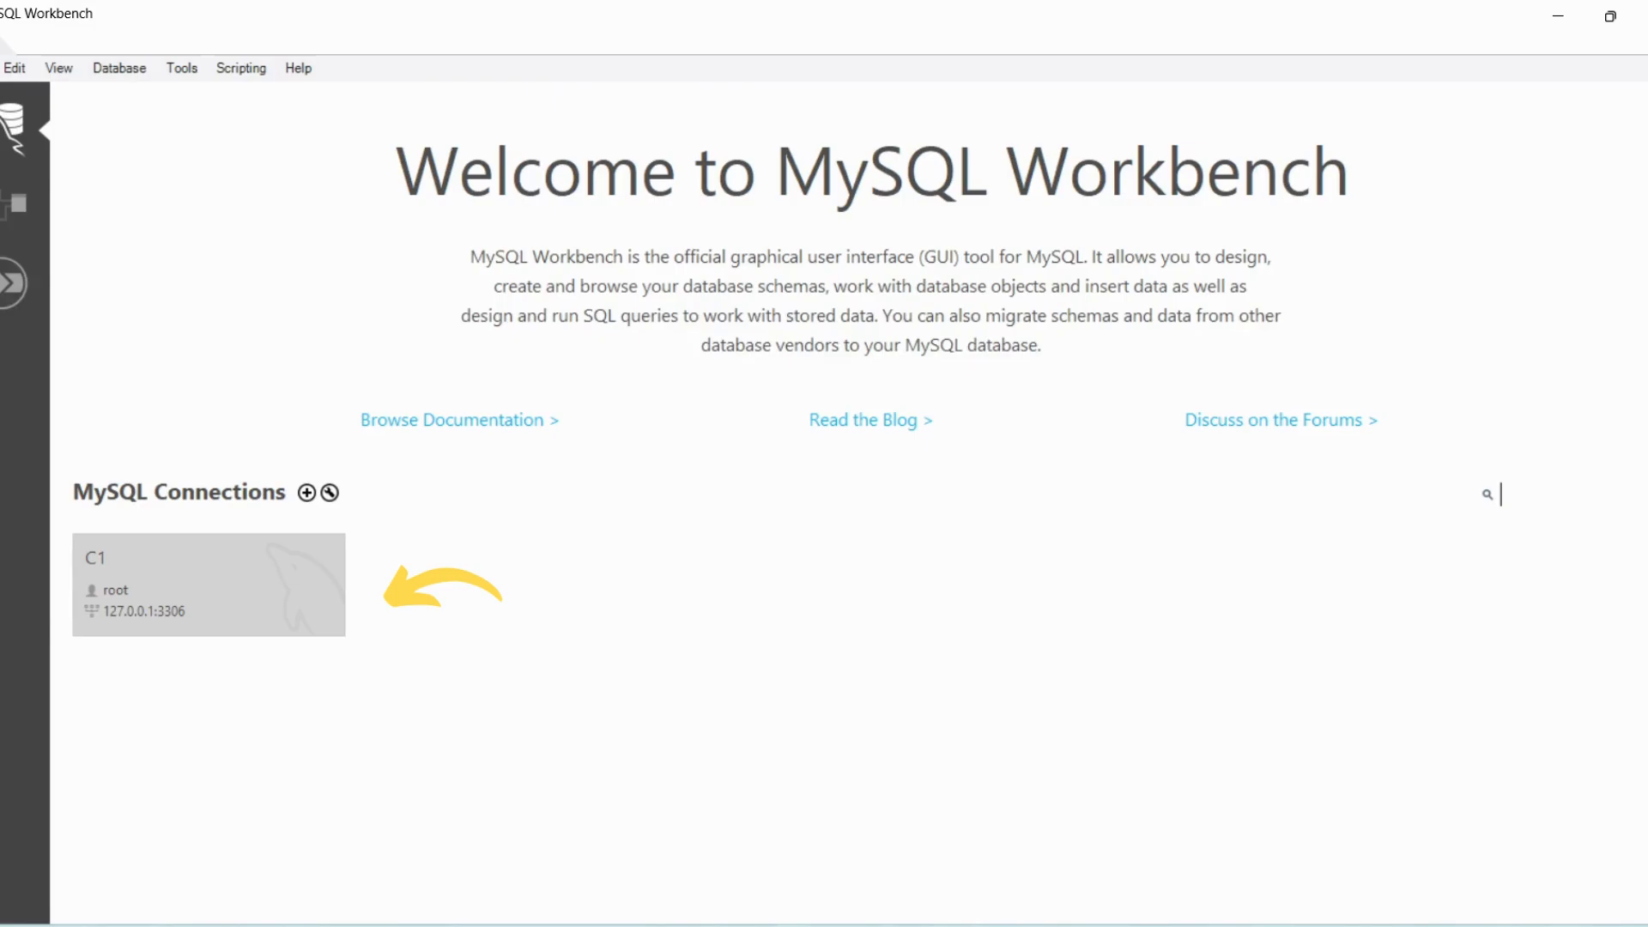
Open the C1 connection in MySQL Workbench by entering the root account password
{"action": "left_click", "coordinate": [208, 585]}
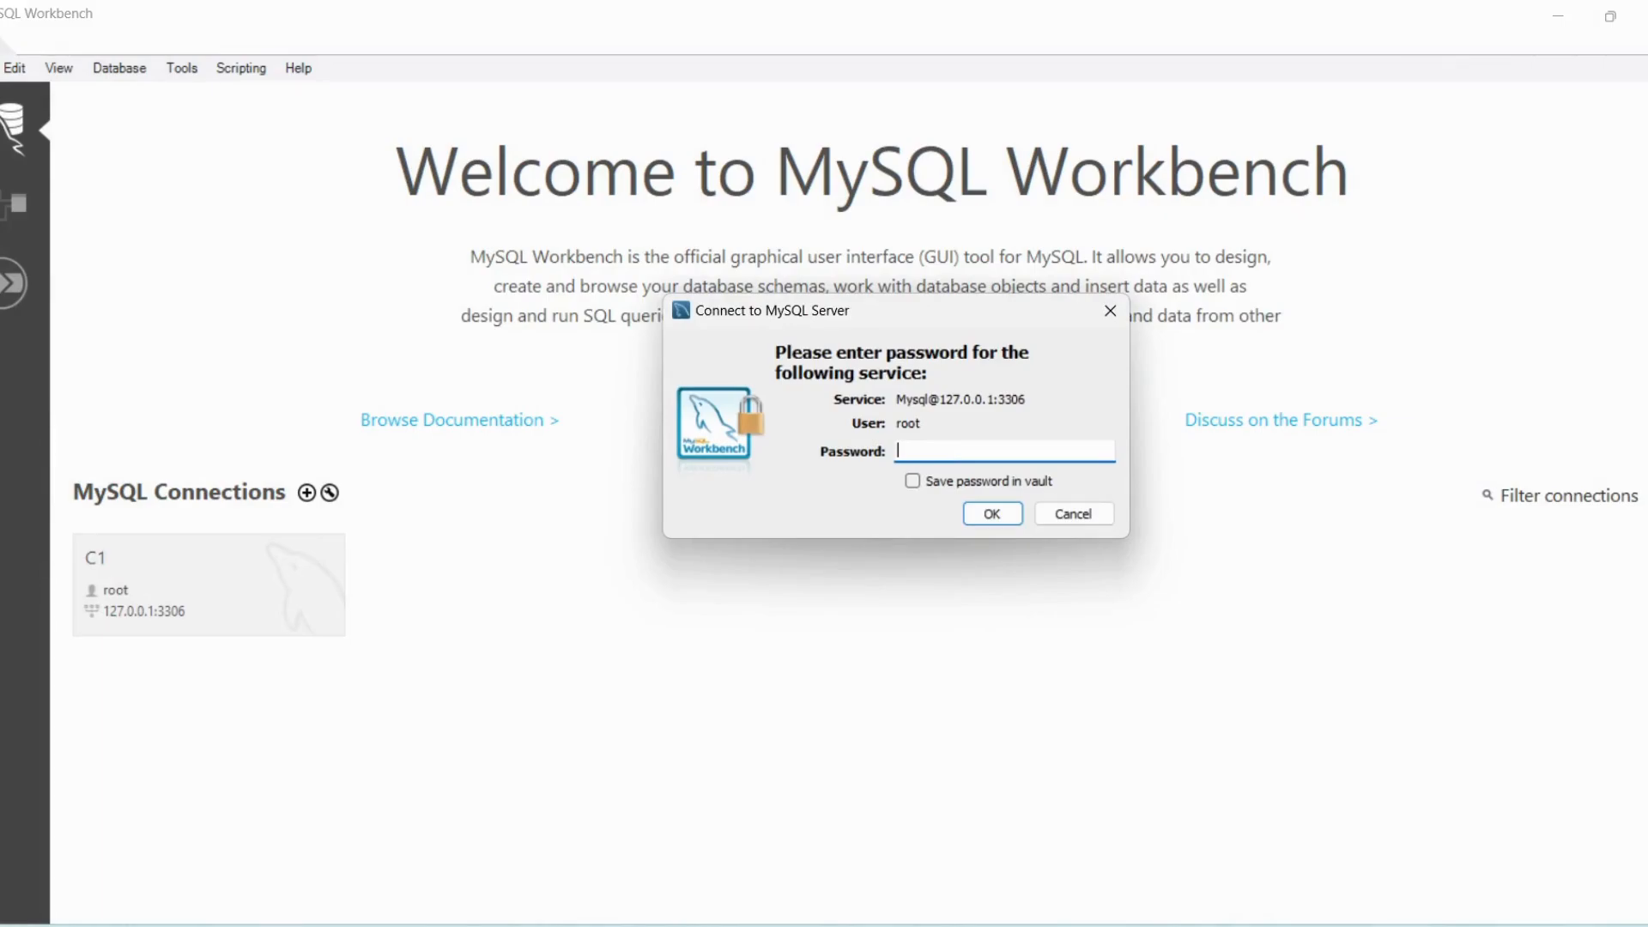
{"action": "type", "text": "********"}
{"action": "key", "text": "Return"}
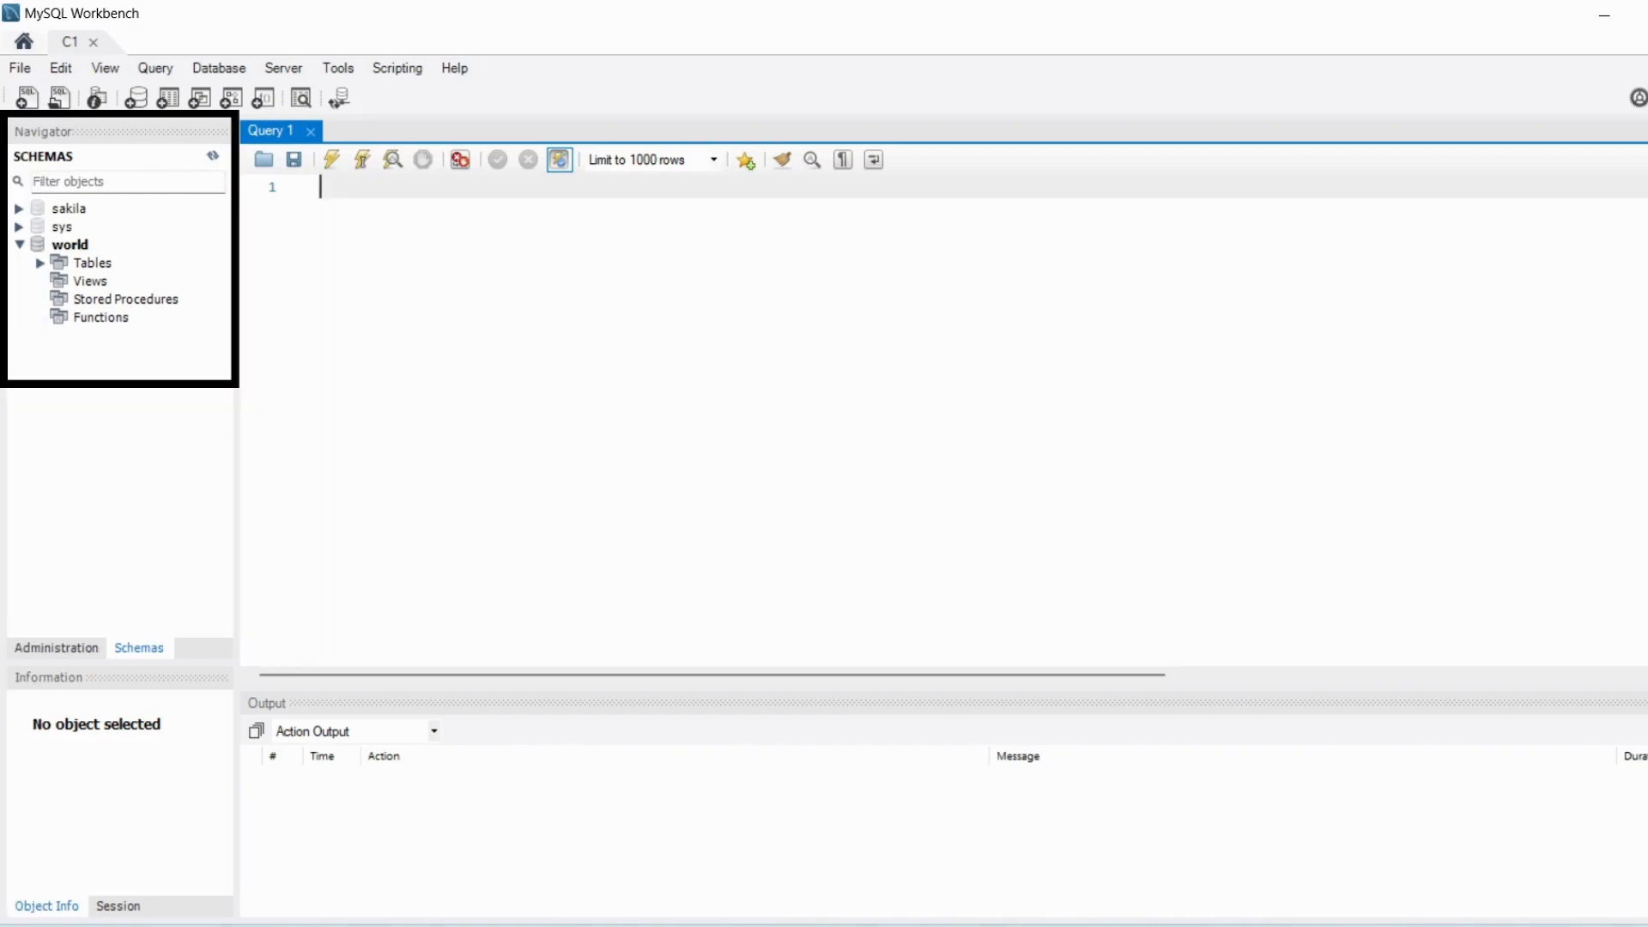
Select the world schema in the schema list and collapse its contents
{"action": "left_click", "coordinate": [69, 245]}
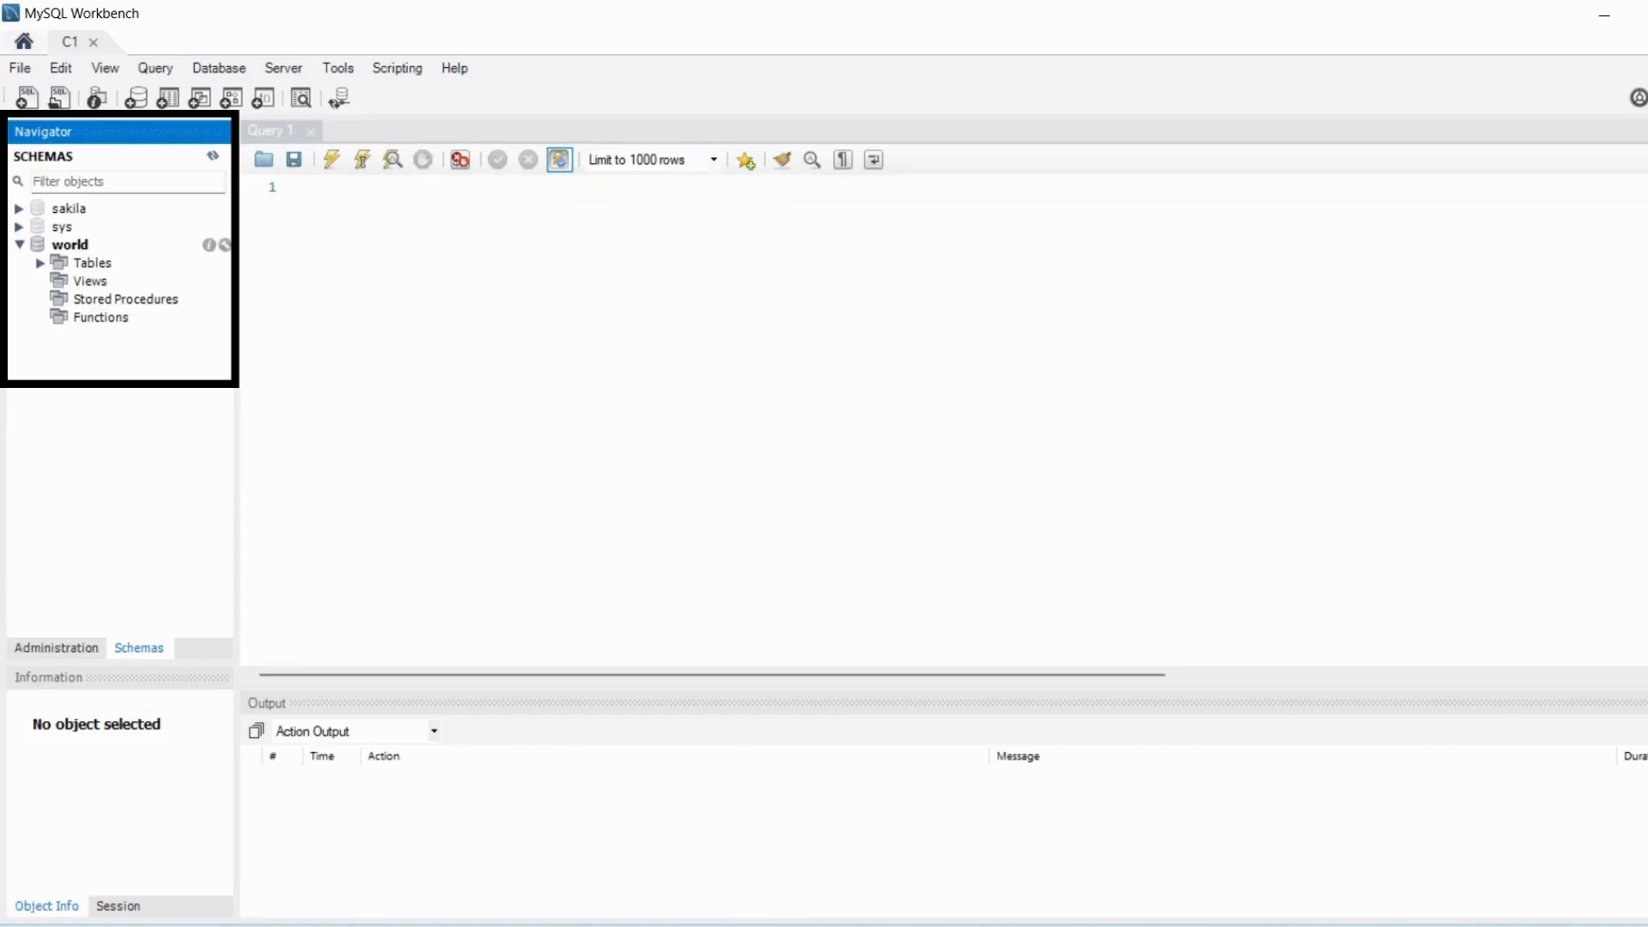
{"action": "left_click", "coordinate": [19, 244]}
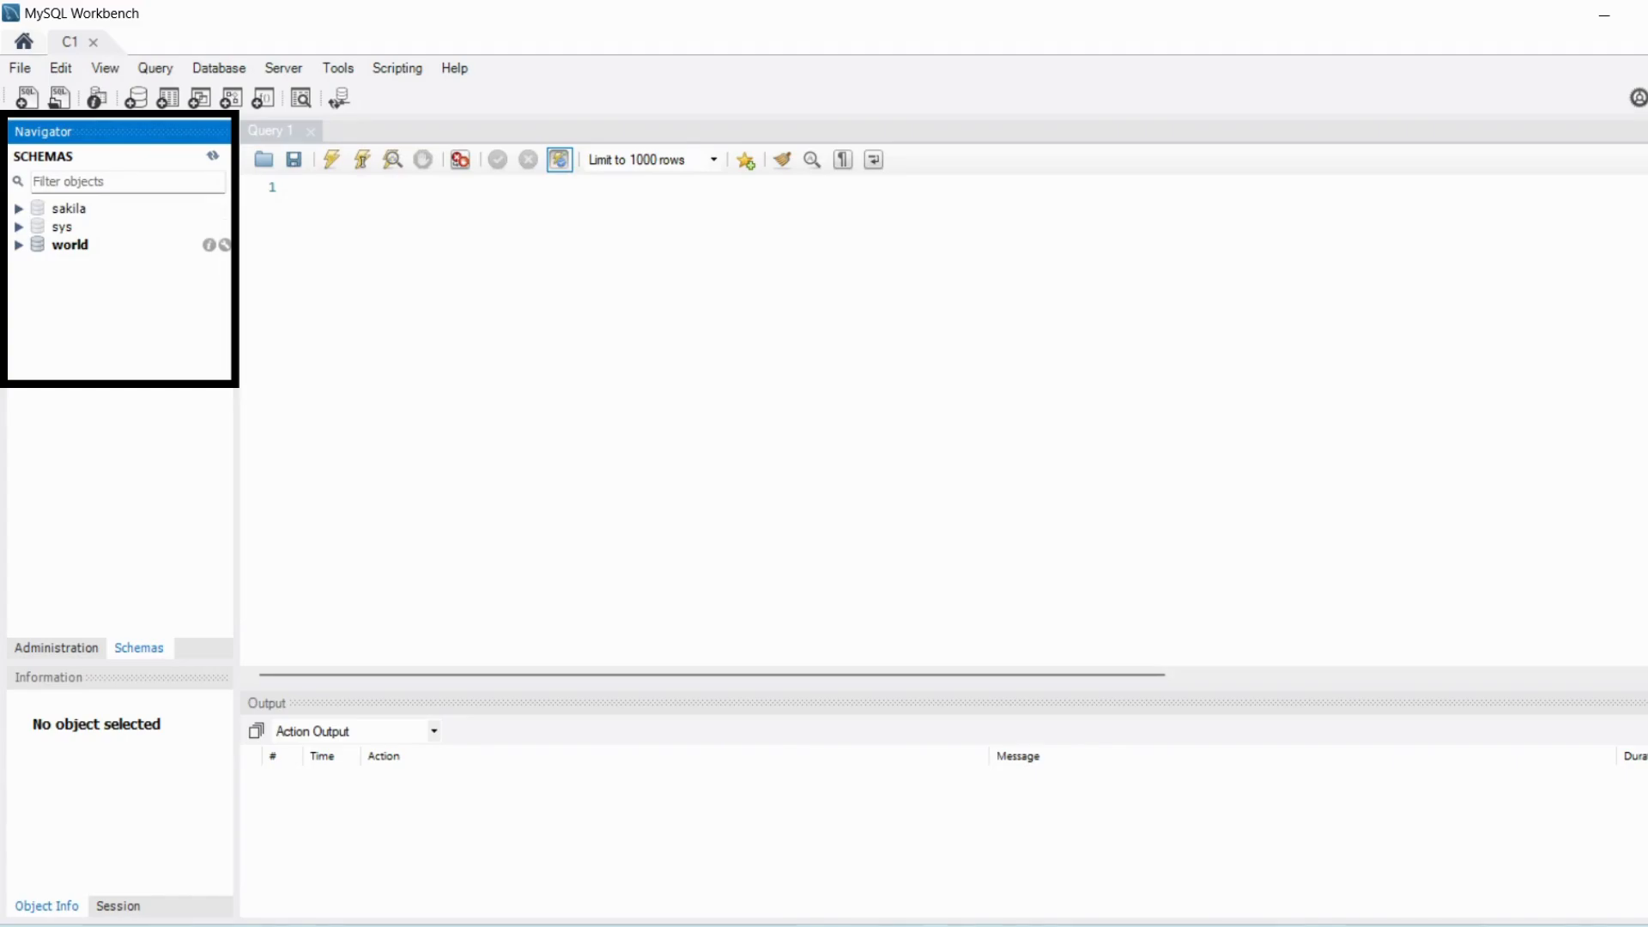